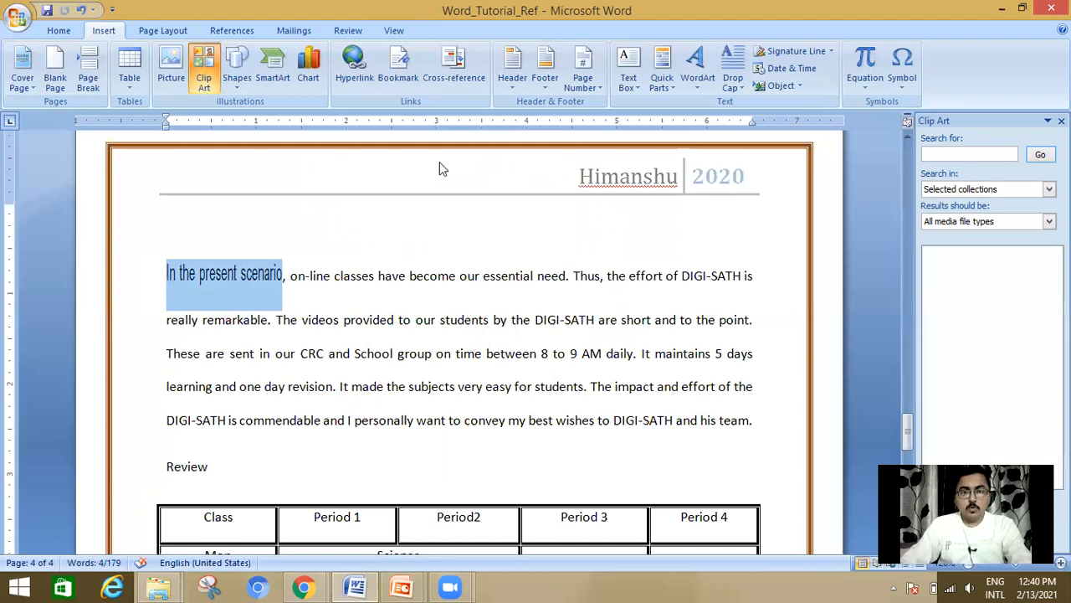
Step: Add a bookmark named day2 to the selected text "In the present scenario"
{"action": "left_click", "coordinate": [408, 78]}
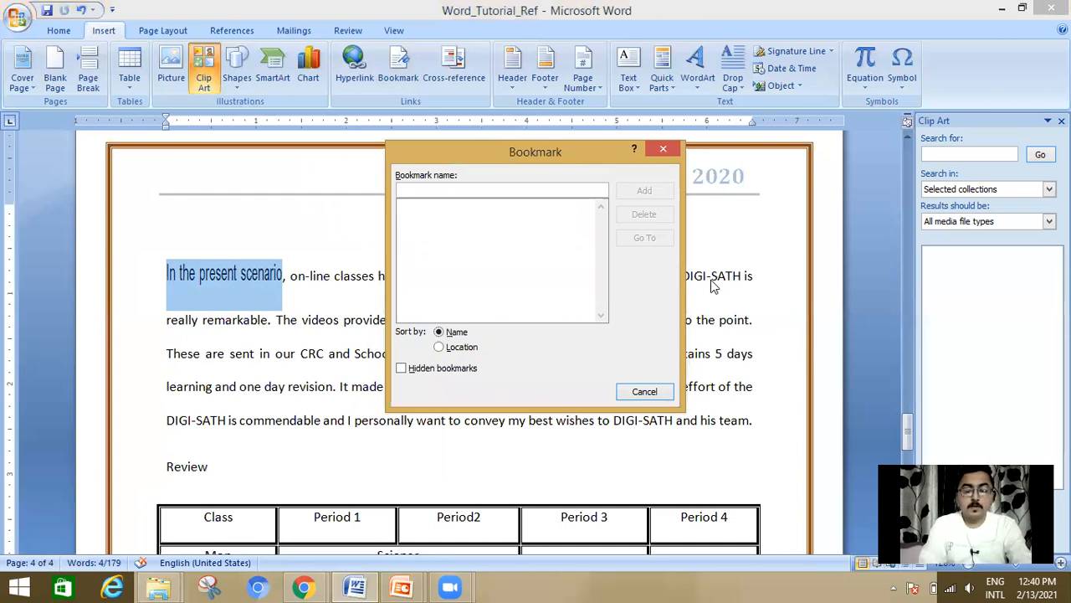
{"action": "type", "text": "day"}
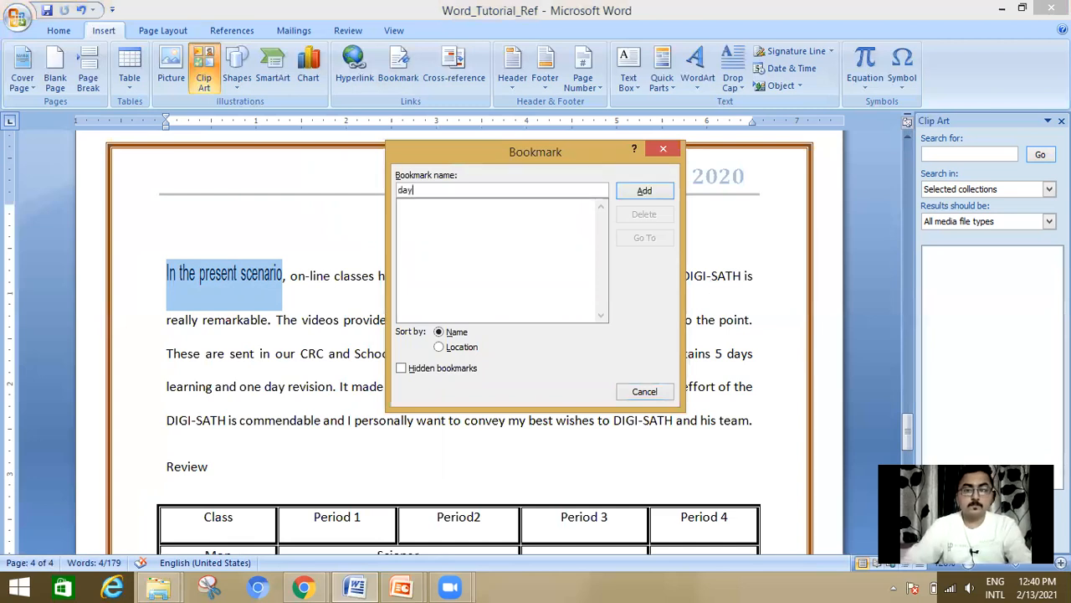
{"action": "type", "text": "2"}
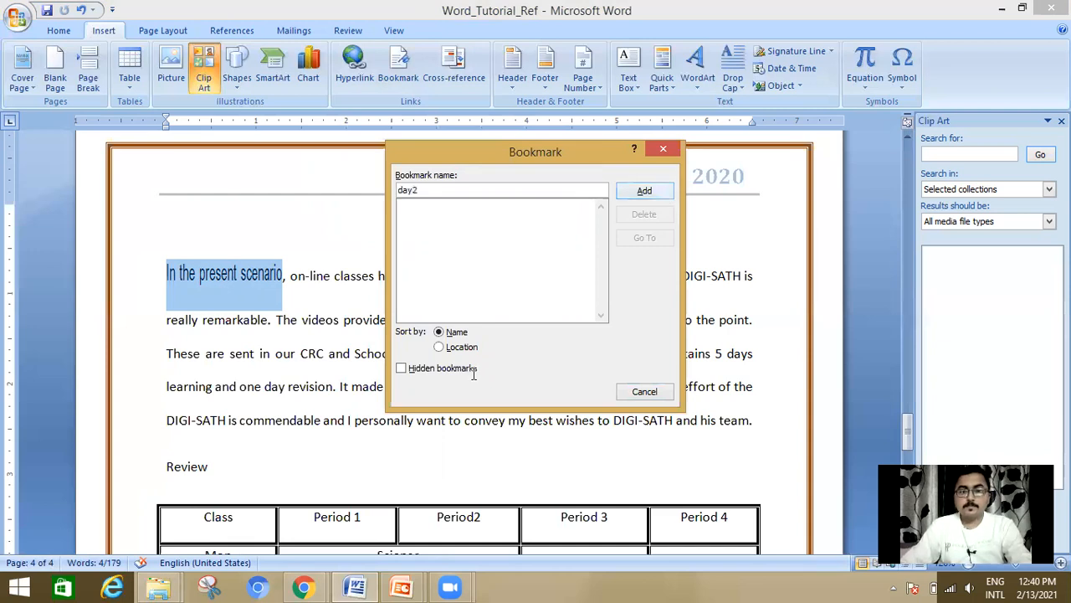
{"action": "key", "text": "Return"}
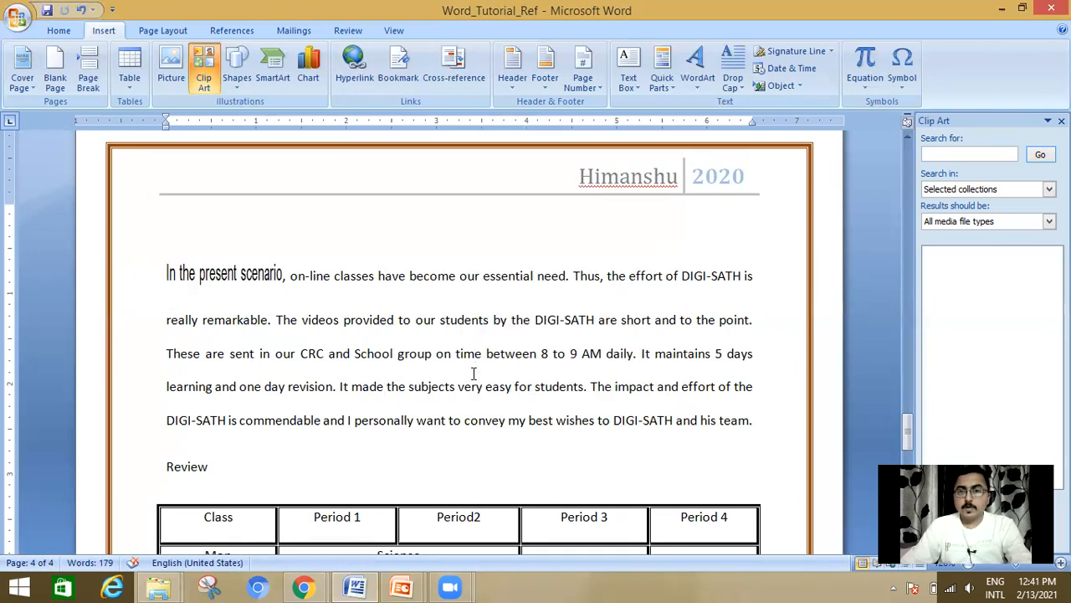
Step: Return to the document's first page and go to the day2 bookmark from there
{"action": "scroll", "coordinate": [456, 395], "scroll_direction": "up", "scroll_amount": 7}
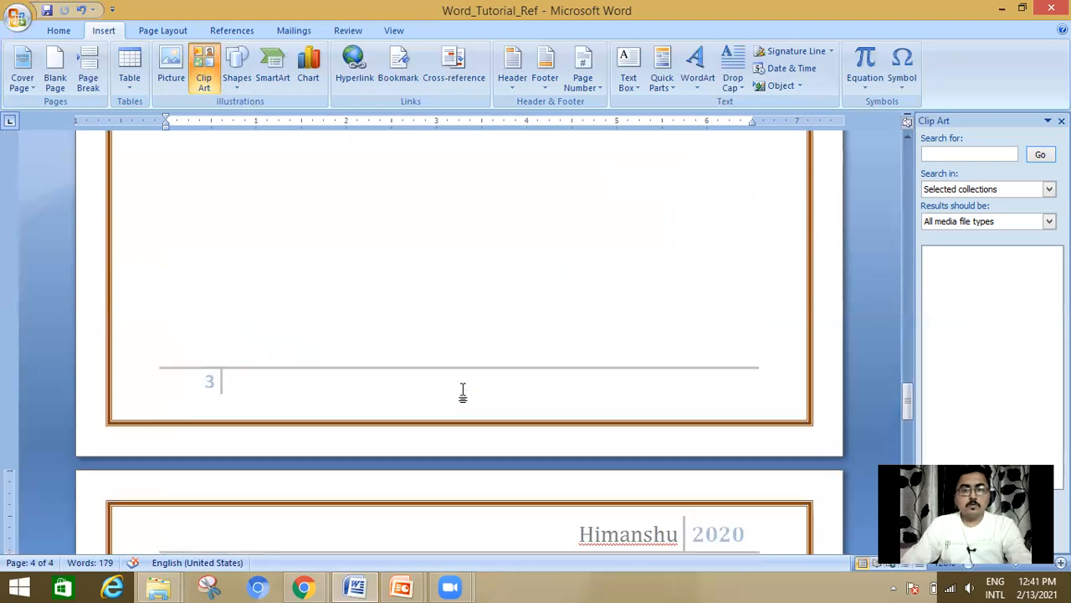
{"action": "scroll", "coordinate": [462, 391], "scroll_direction": "down", "scroll_amount": 7}
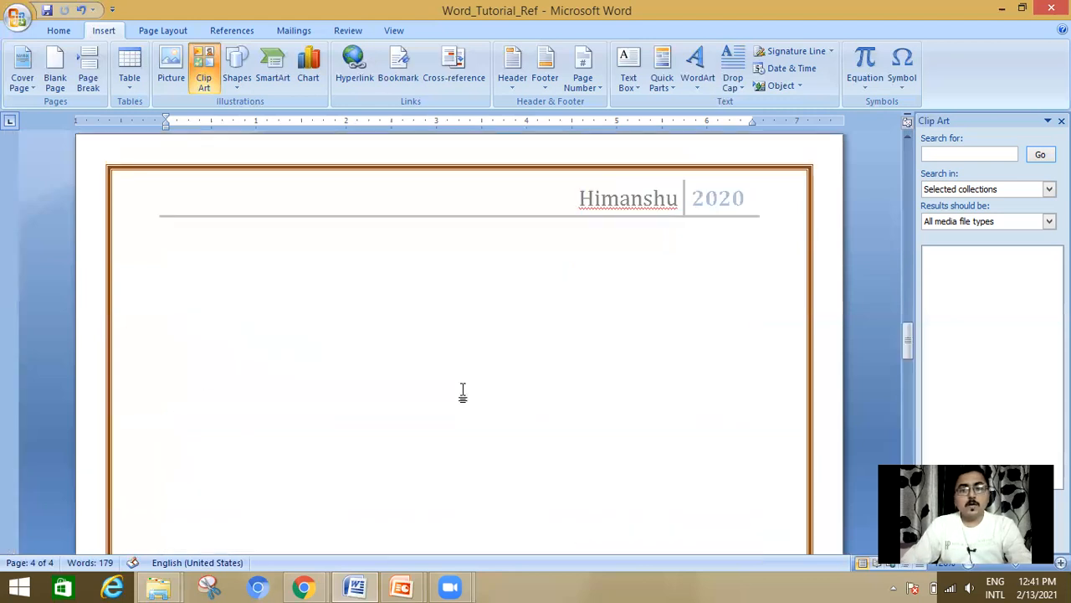
{"action": "scroll", "coordinate": [462, 391], "scroll_direction": "down", "scroll_amount": 3}
{"action": "scroll", "coordinate": [464, 388], "scroll_direction": "up", "scroll_amount": 3}
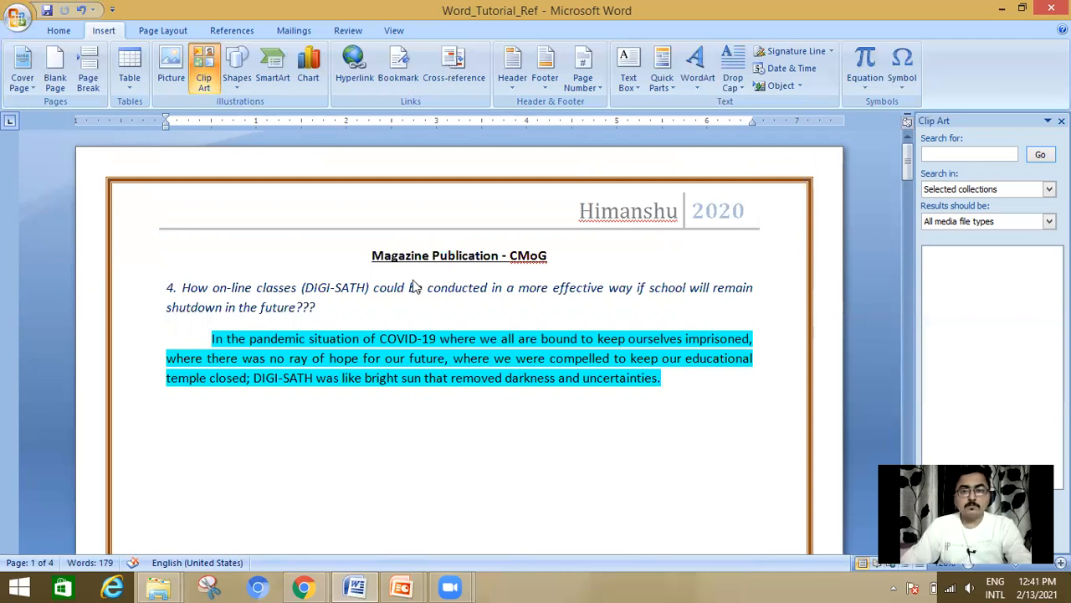
{"action": "key", "text": "ctrl+shift+F5"}
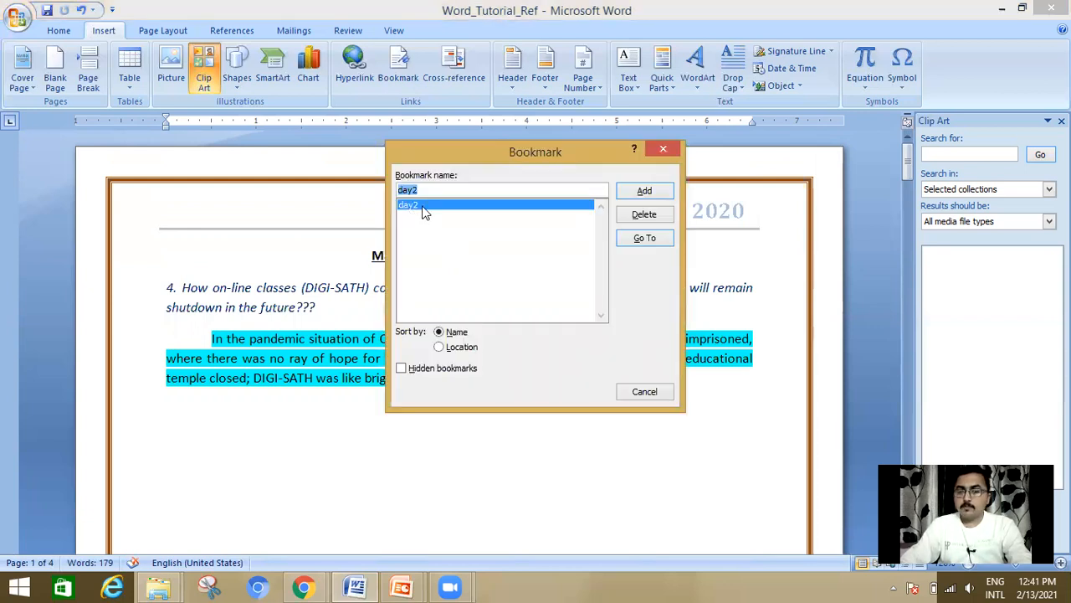
{"action": "left_click", "coordinate": [644, 239]}
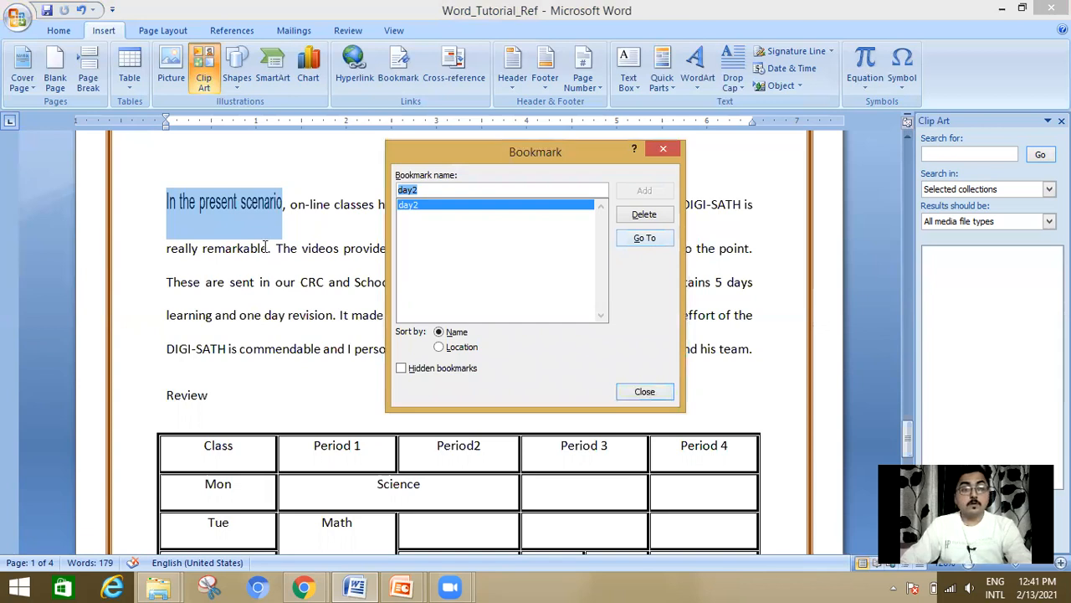
{"action": "left_click", "coordinate": [644, 391]}
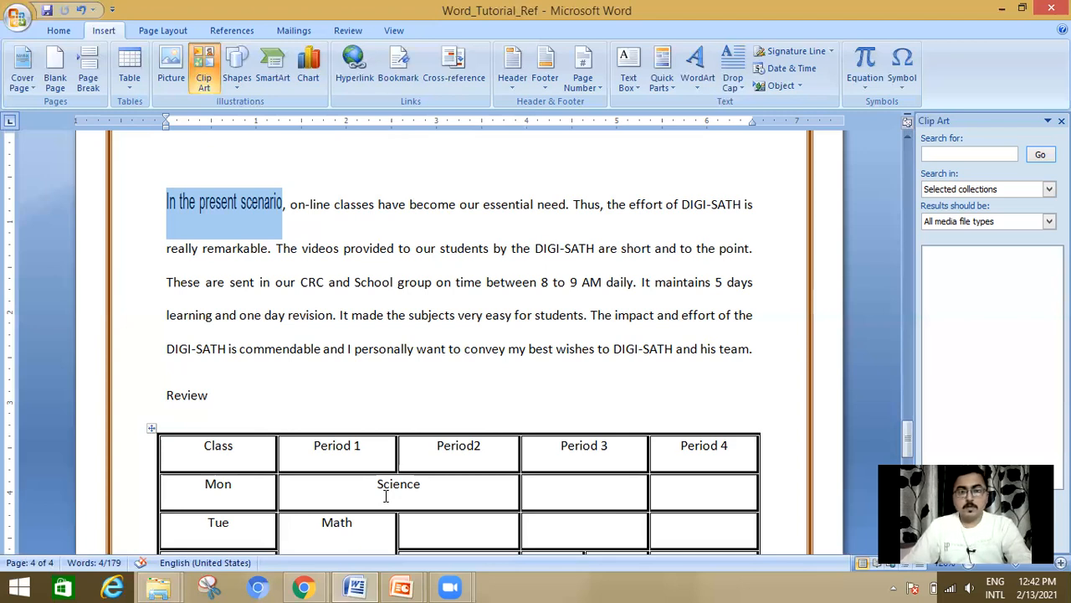
{"action": "left_click", "coordinate": [349, 211]}
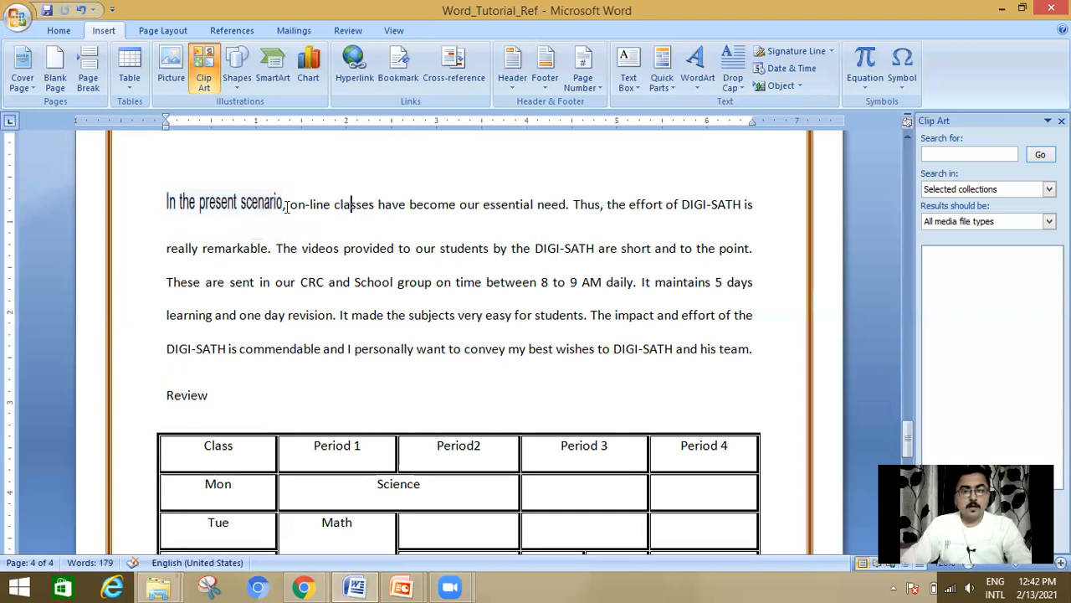
{"action": "left_click_drag", "start_coordinate": [289, 207], "coordinate": [331, 209]}
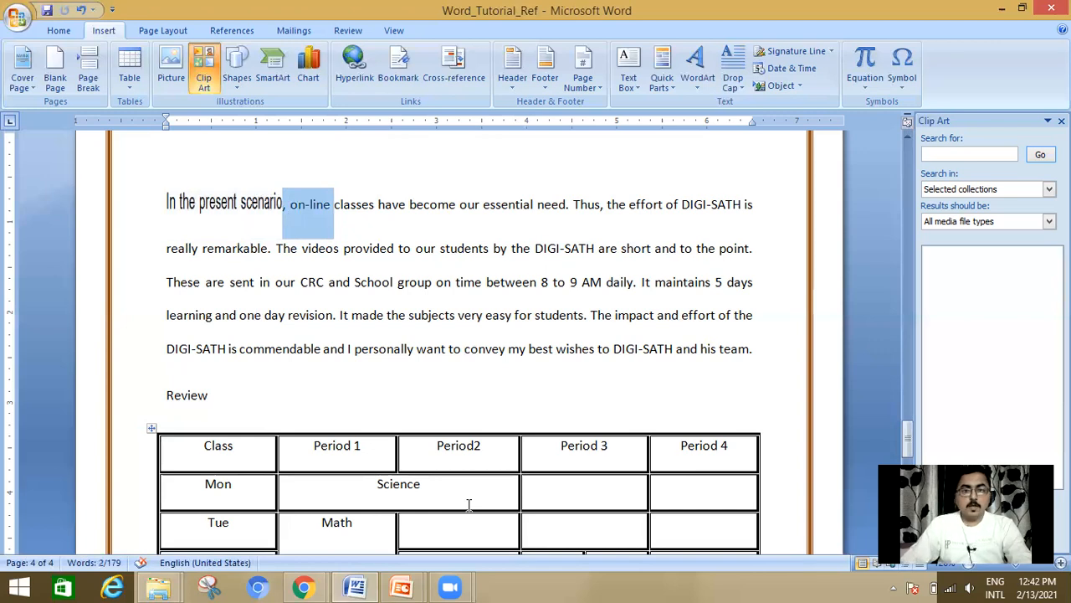
{"action": "left_click", "coordinate": [356, 71]}
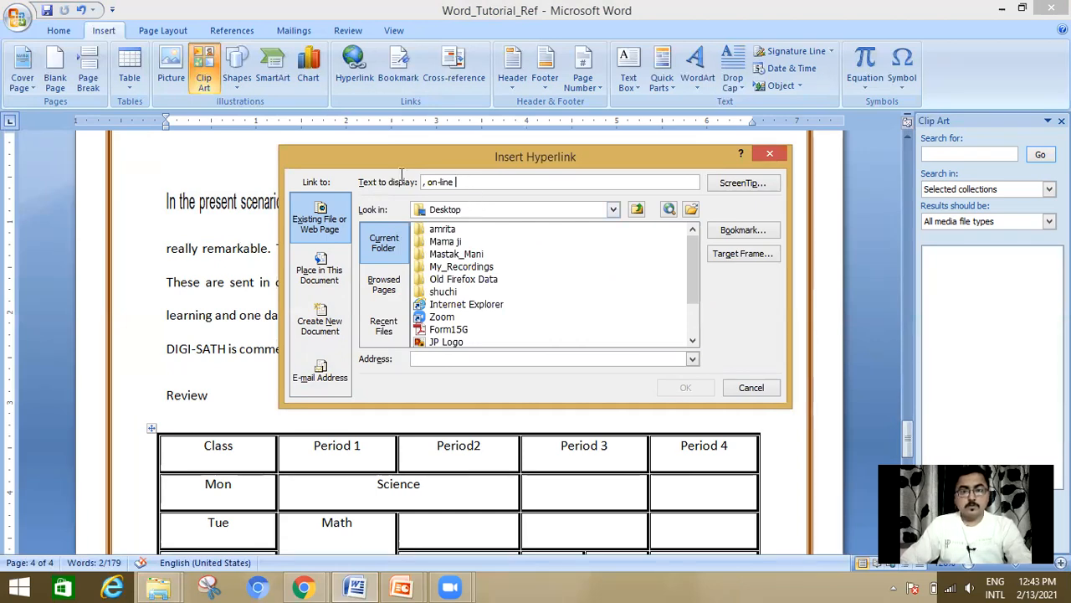
{"action": "key", "text": "alt+t"}
{"action": "type", "text": "www"}
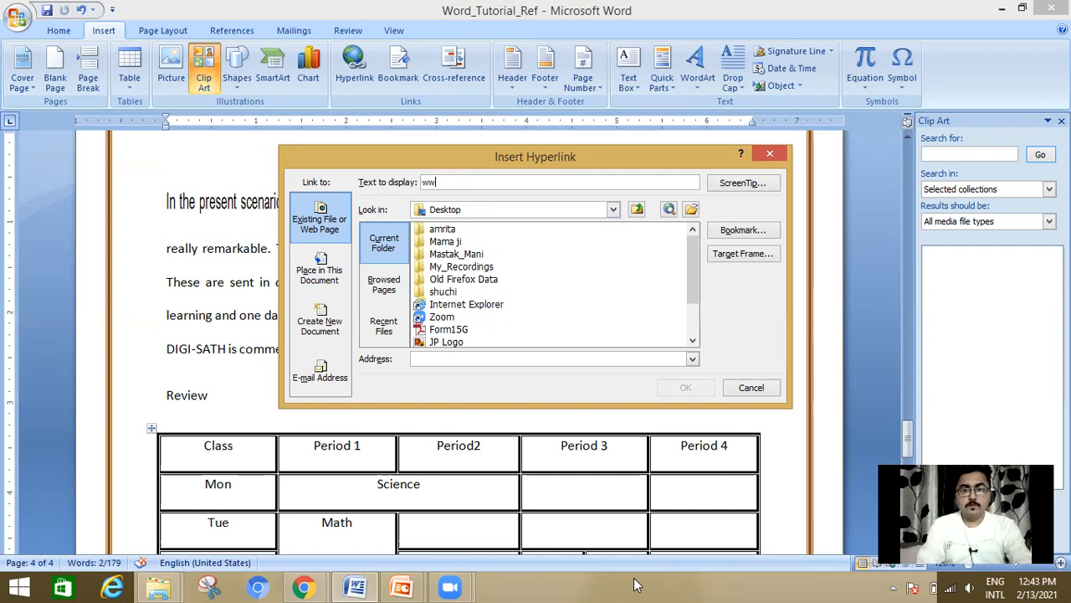
{"action": "type", "text": "."}
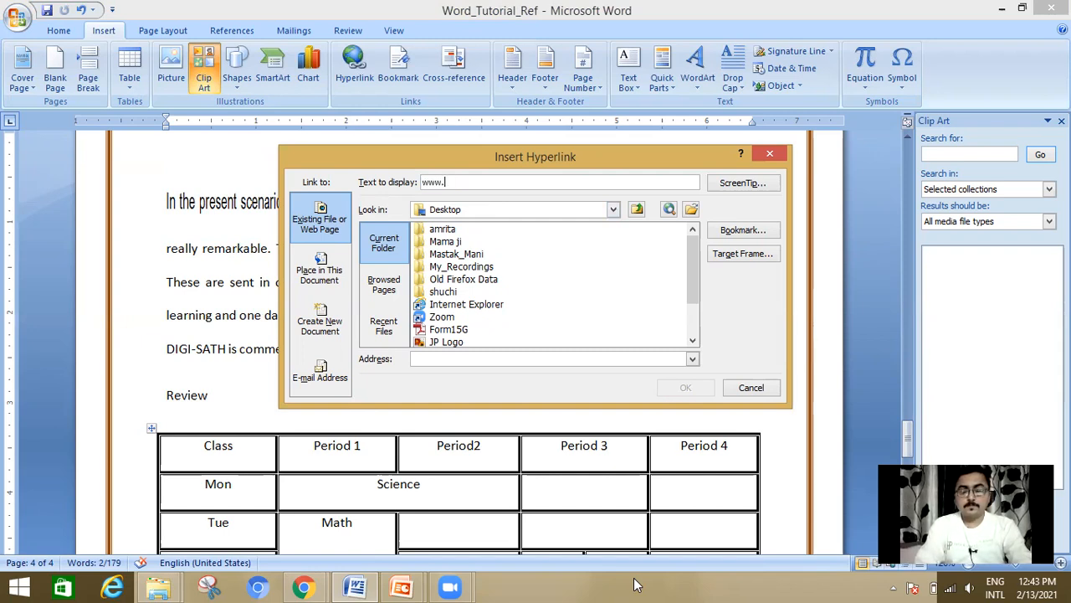
{"action": "type", "text": "goo"}
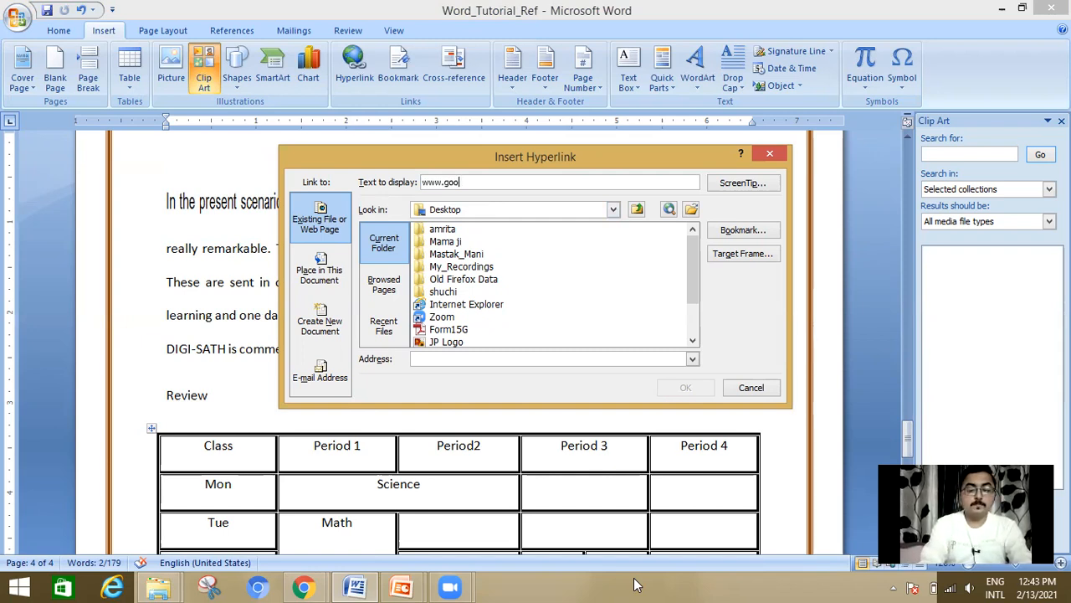
{"action": "type", "text": "gle.com"}
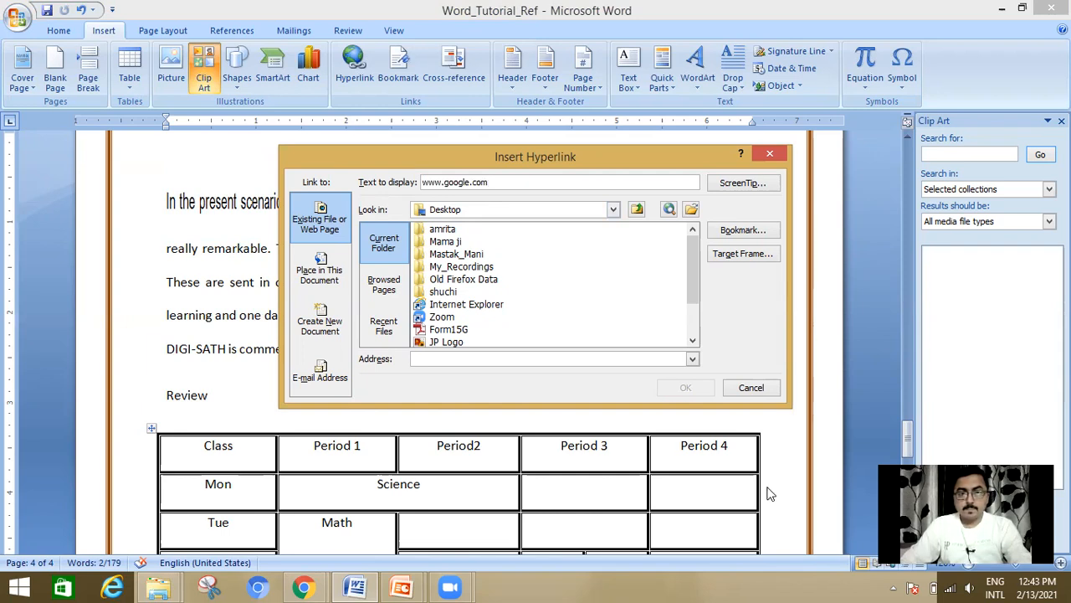
Step: Examine the hyperlink target options: browsed pages, recent files, place in this document, new document and e-mail address
{"action": "left_click", "coordinate": [379, 295]}
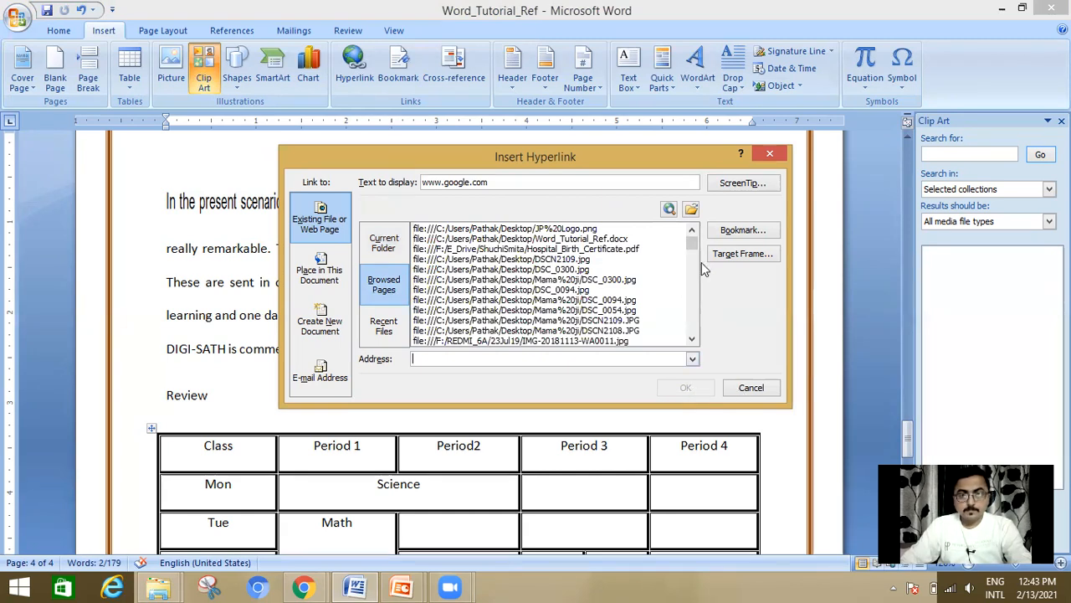
{"action": "scroll", "coordinate": [699, 267], "scroll_direction": "down", "scroll_amount": 4}
{"action": "scroll", "coordinate": [695, 350], "scroll_direction": "up", "scroll_amount": 6}
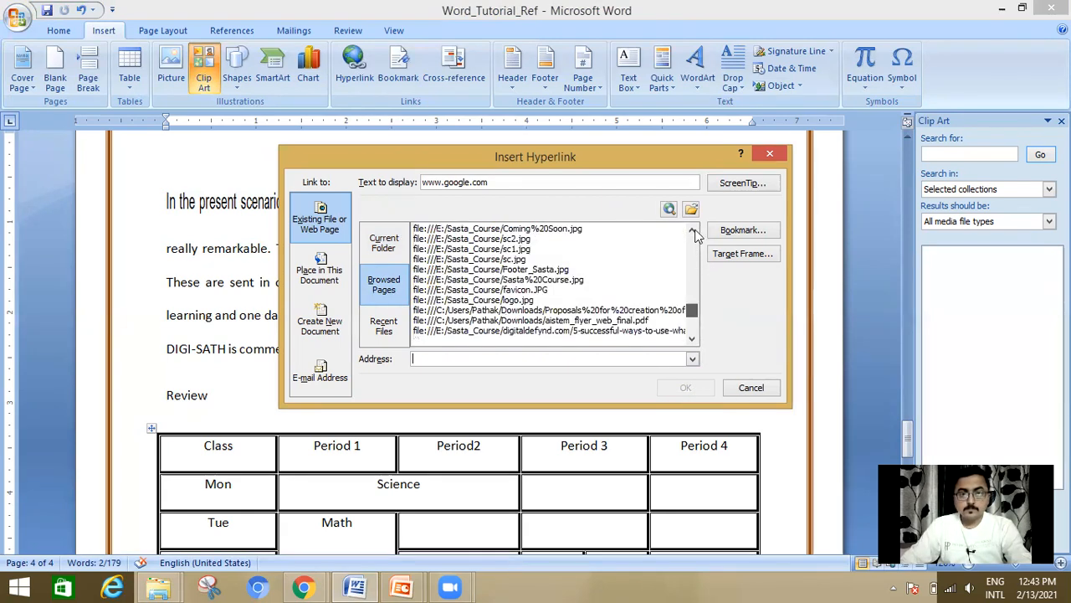
{"action": "left_click", "coordinate": [385, 328]}
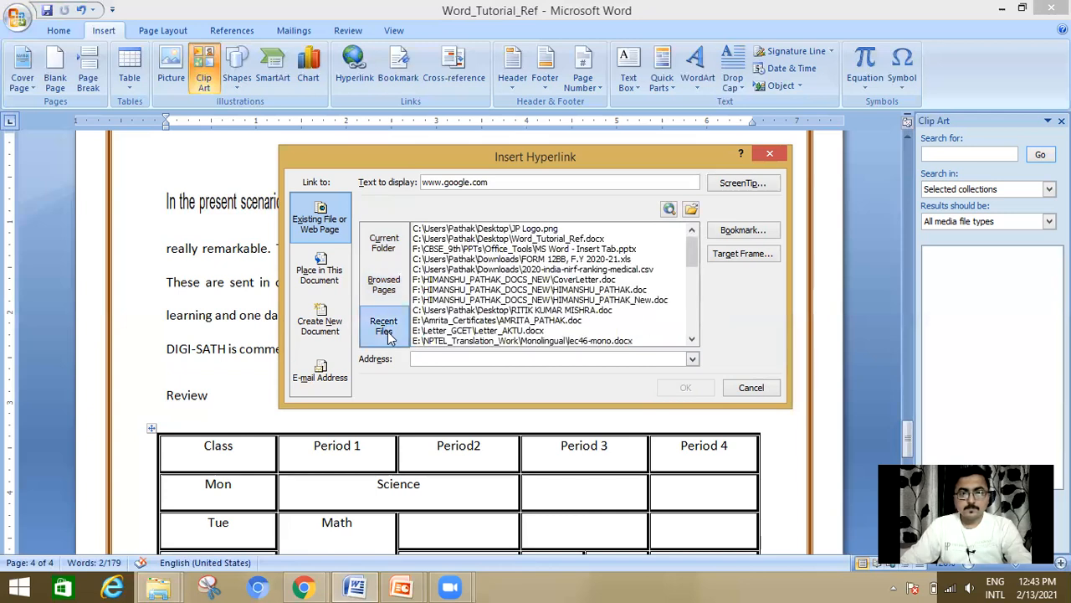
{"action": "left_click", "coordinate": [384, 251]}
{"action": "left_click", "coordinate": [331, 293]}
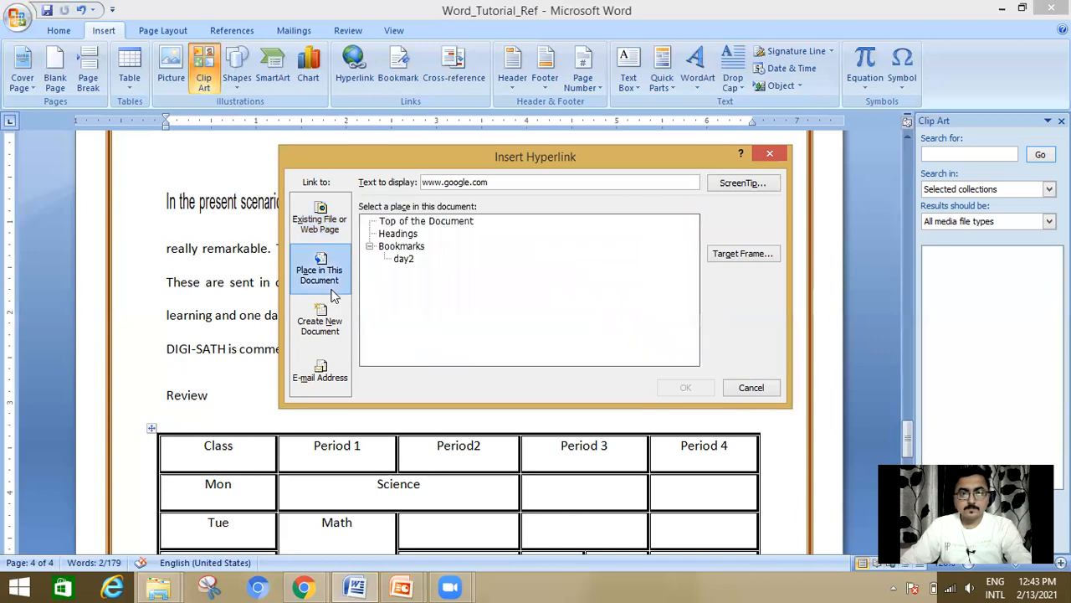
{"action": "left_click", "coordinate": [327, 347]}
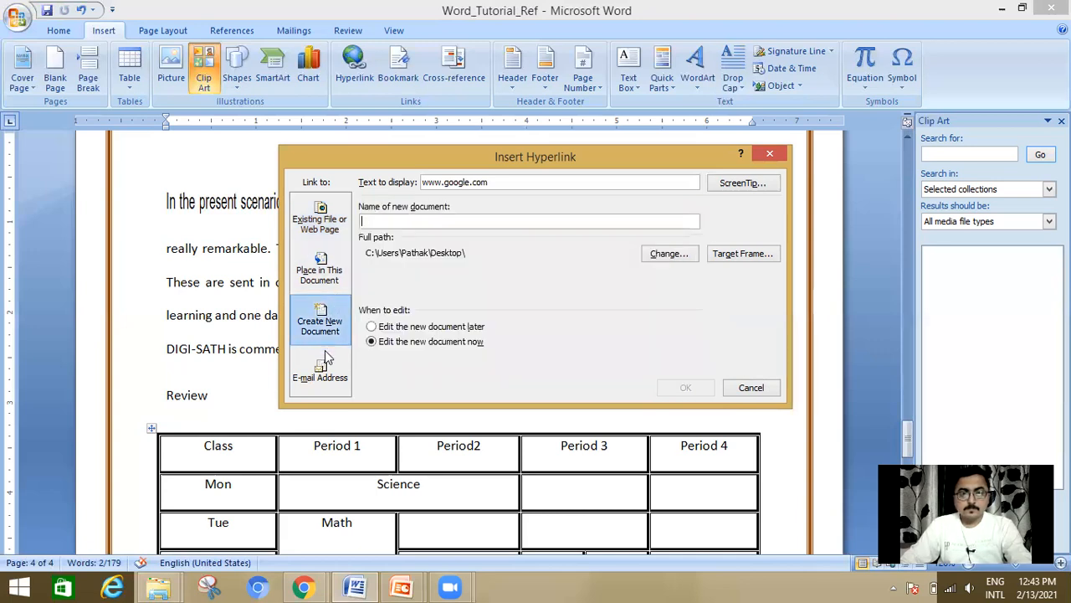
{"action": "left_click", "coordinate": [327, 356]}
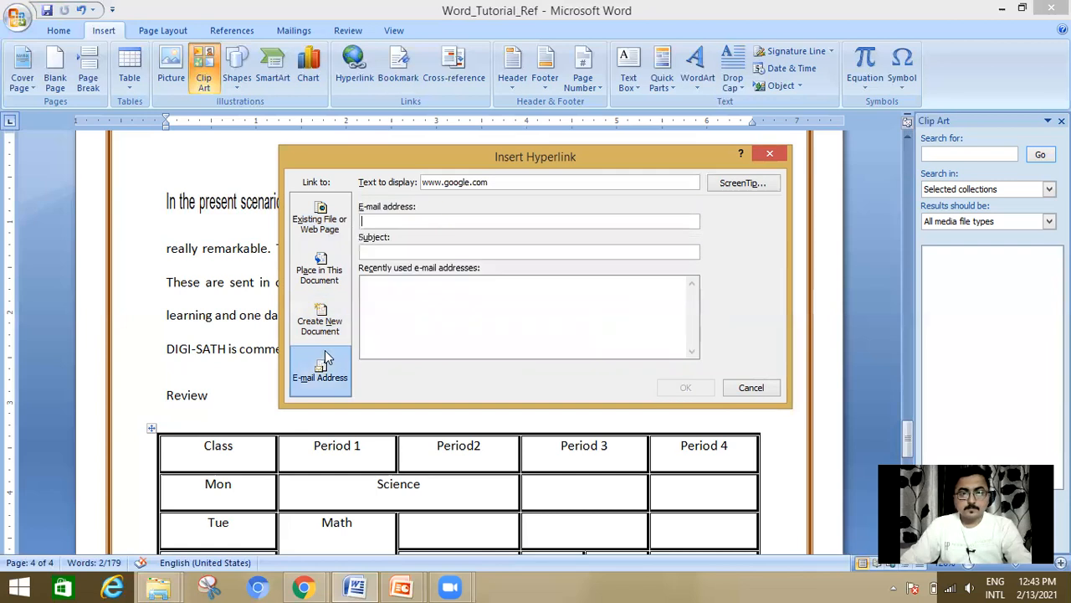
{"action": "left_click", "coordinate": [325, 227]}
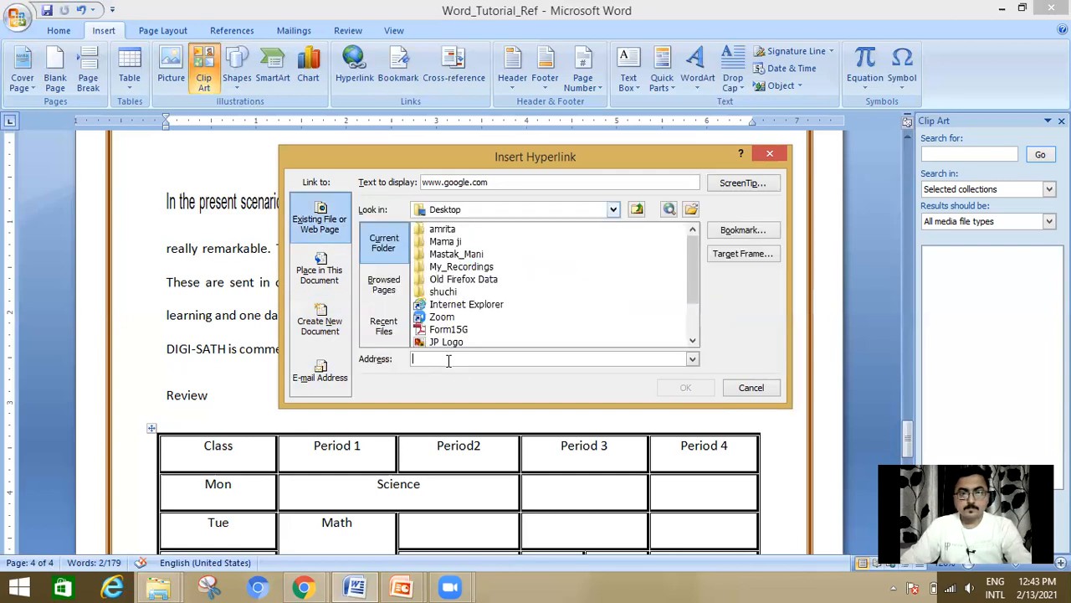
{"action": "left_click", "coordinate": [693, 358]}
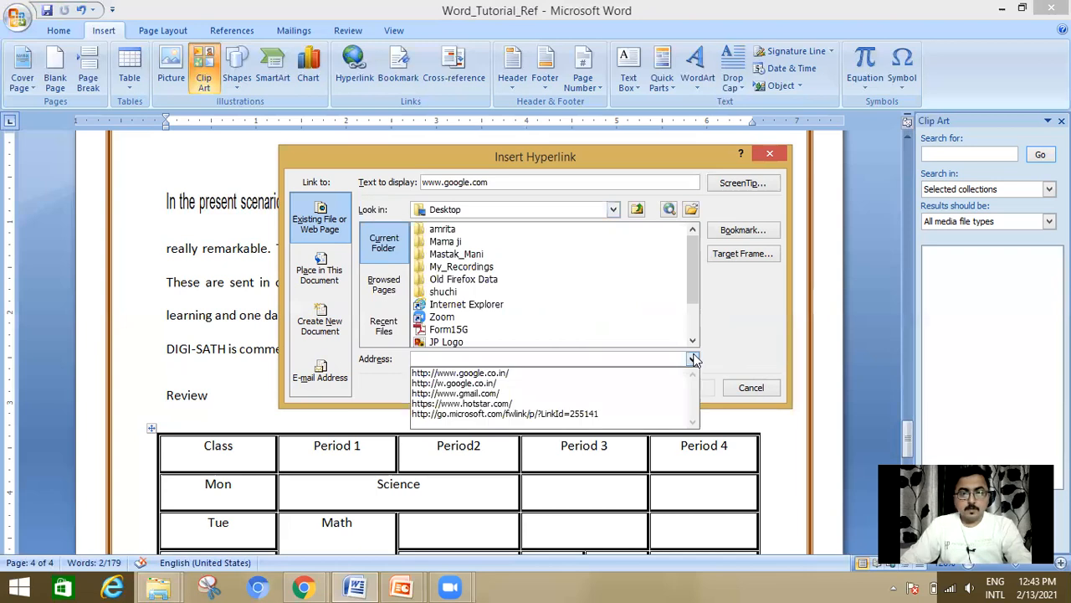
{"action": "left_click", "coordinate": [603, 375]}
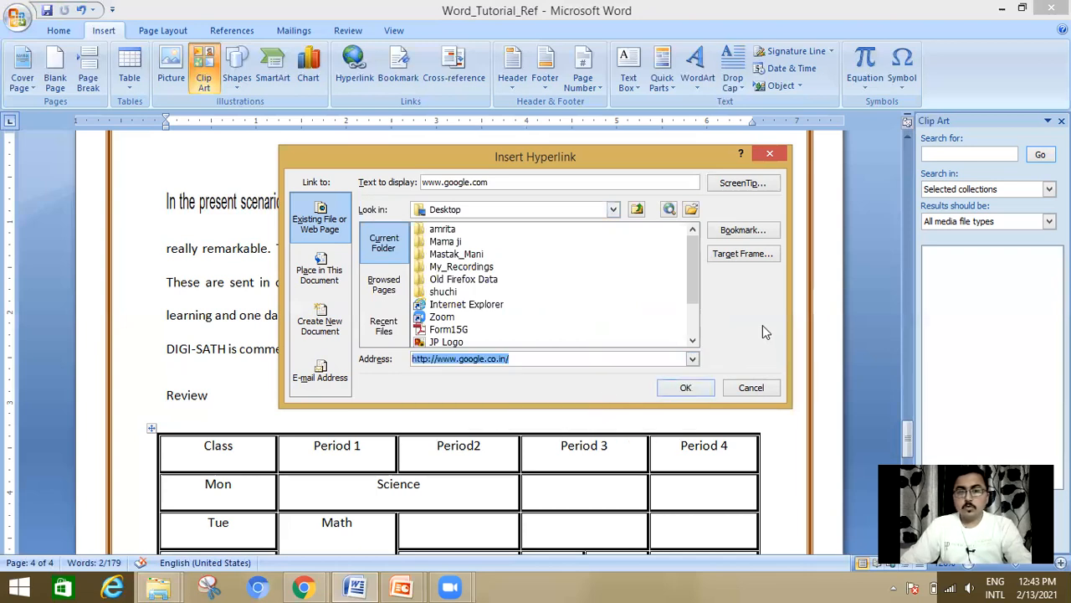
{"action": "left_click", "coordinate": [495, 182]}
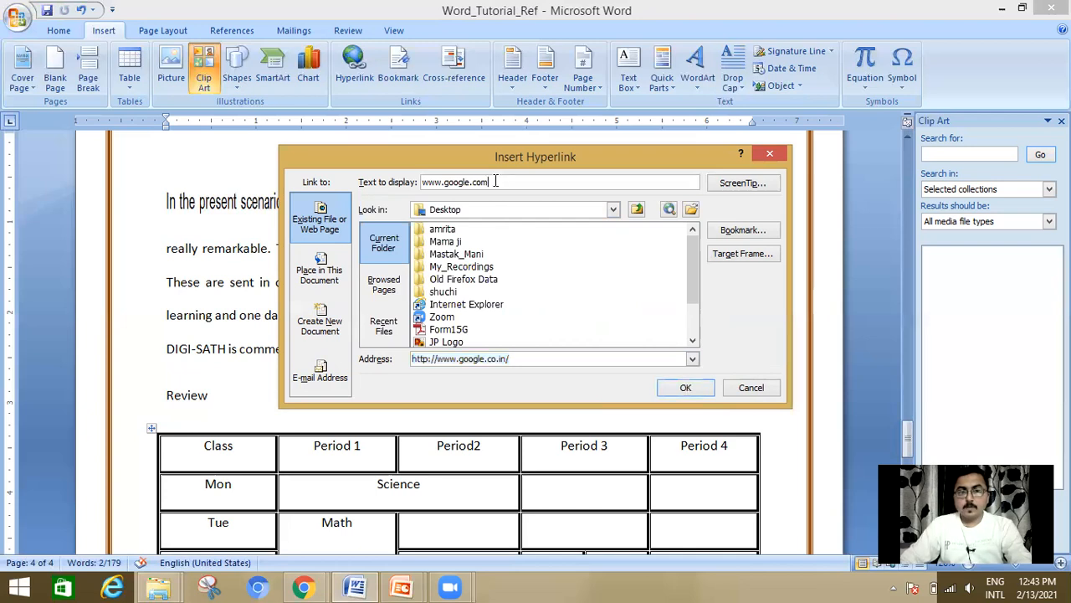
{"action": "double_click", "coordinate": [412, 181]}
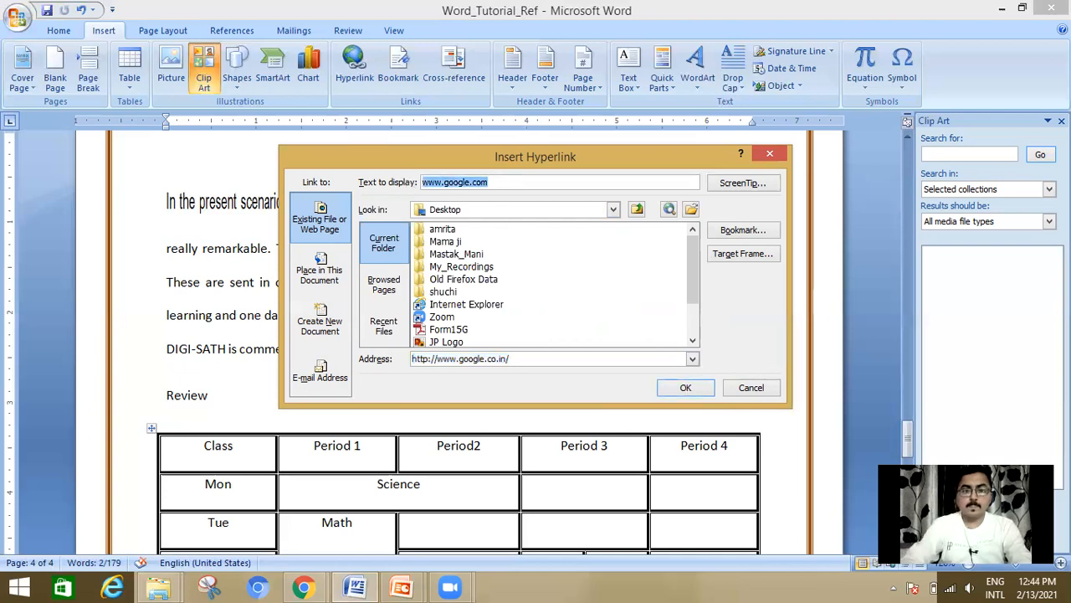
{"action": "key", "text": "BackSpace"}
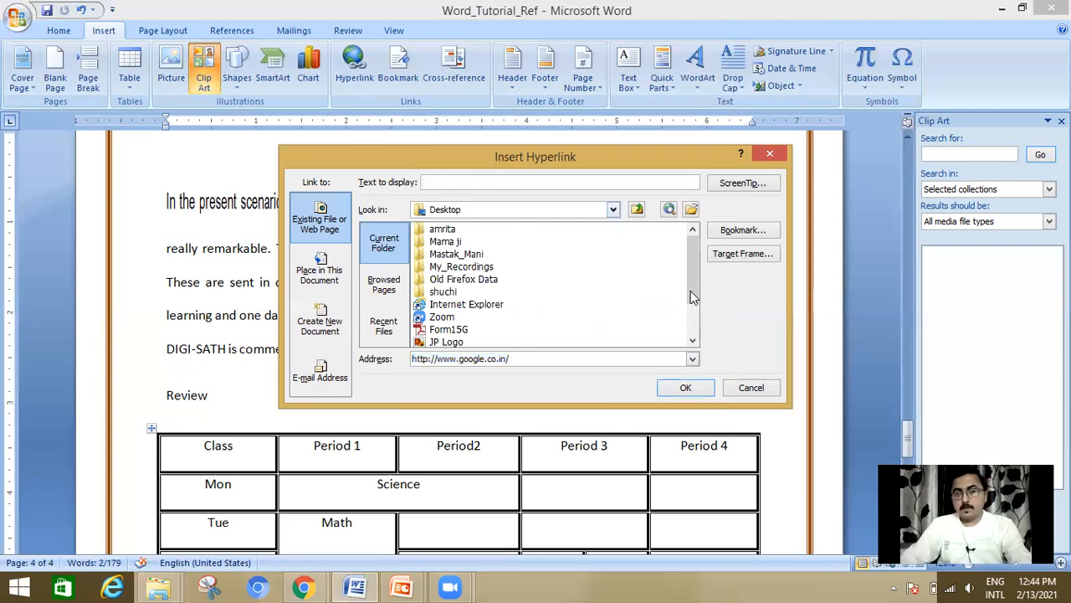
{"action": "left_click", "coordinate": [685, 387]}
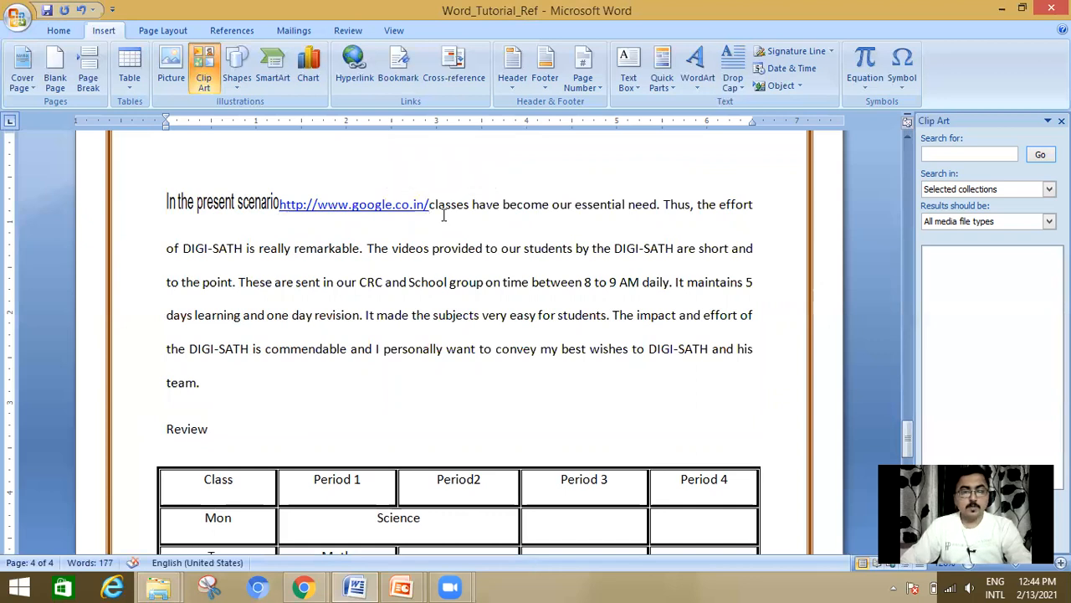
{"action": "key", "text": "ctrl+z"}
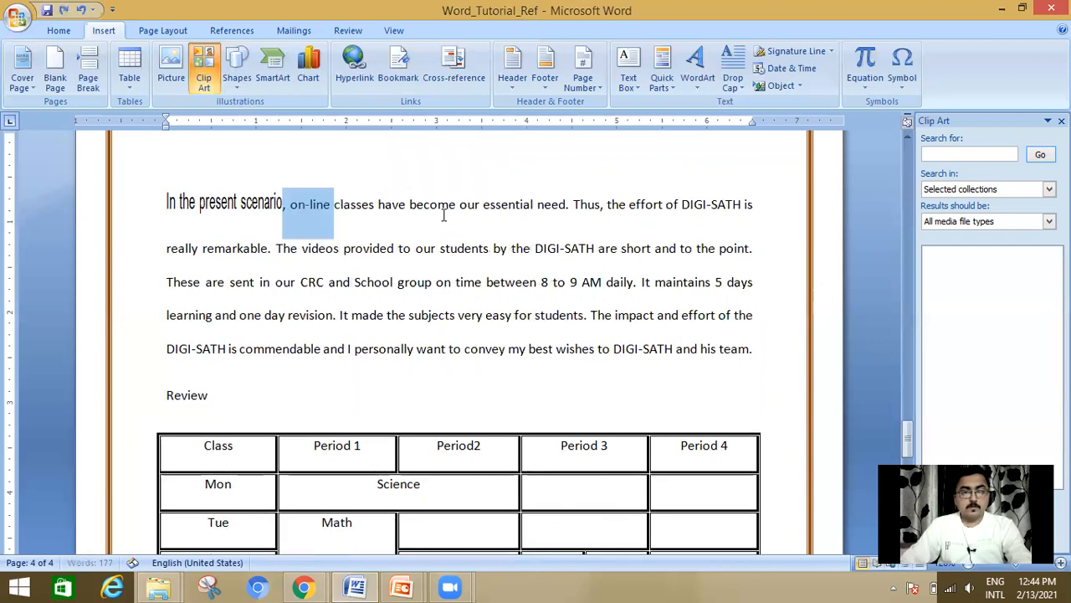
{"action": "left_click", "coordinate": [346, 248]}
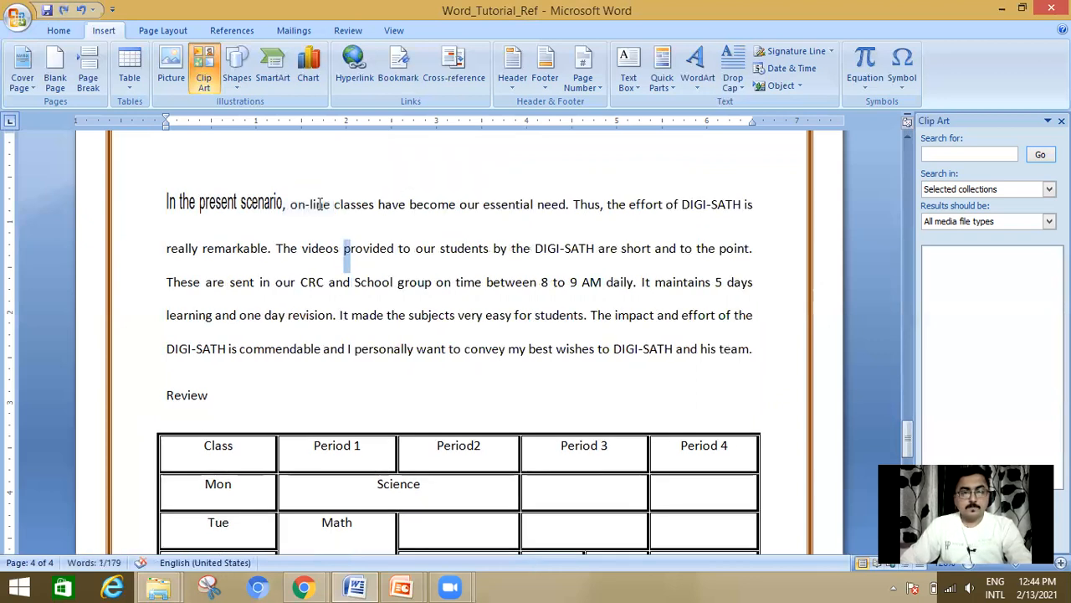
{"action": "double_click", "coordinate": [321, 204]}
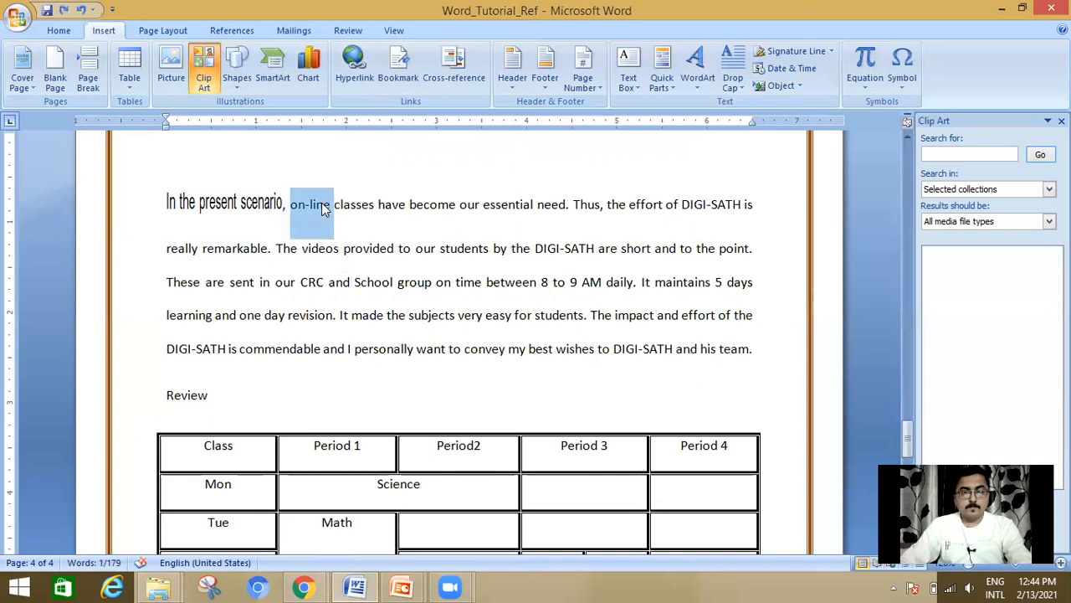
{"action": "left_click", "coordinate": [355, 67]}
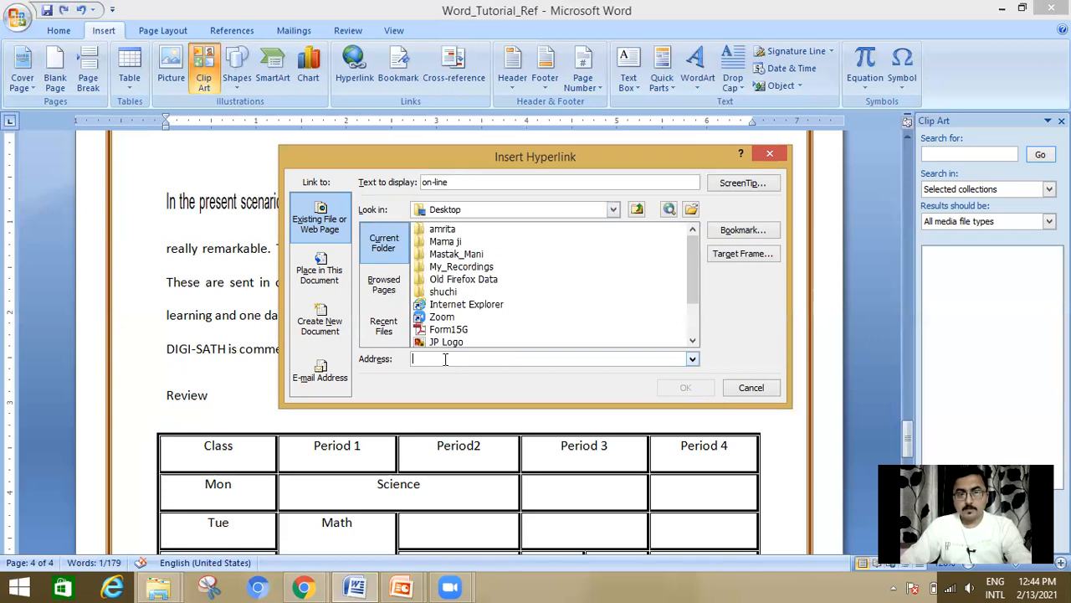
{"action": "left_click", "coordinate": [692, 359]}
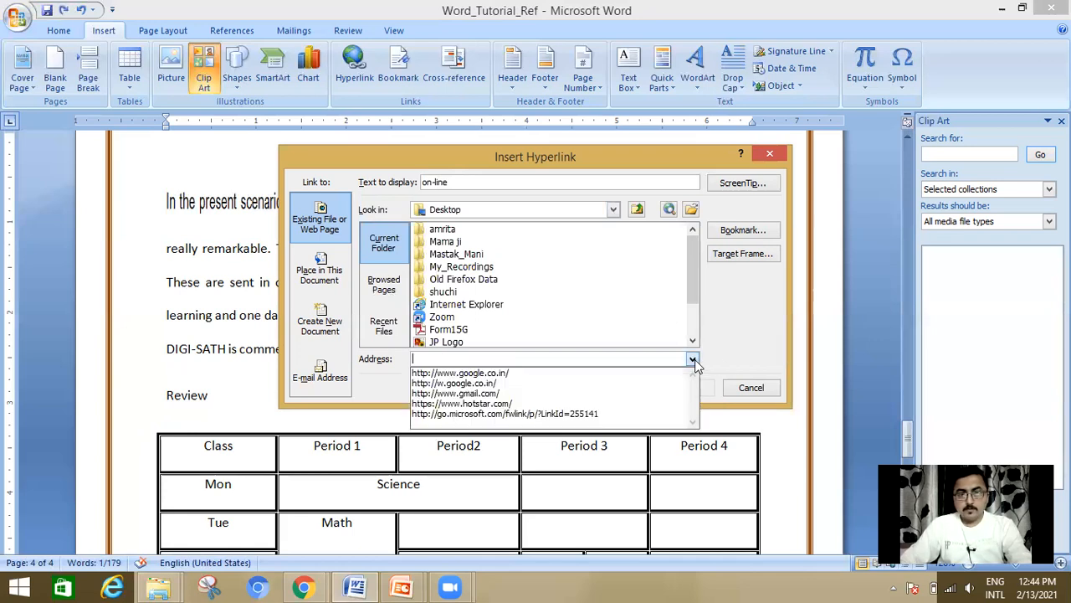
{"action": "left_click", "coordinate": [635, 372]}
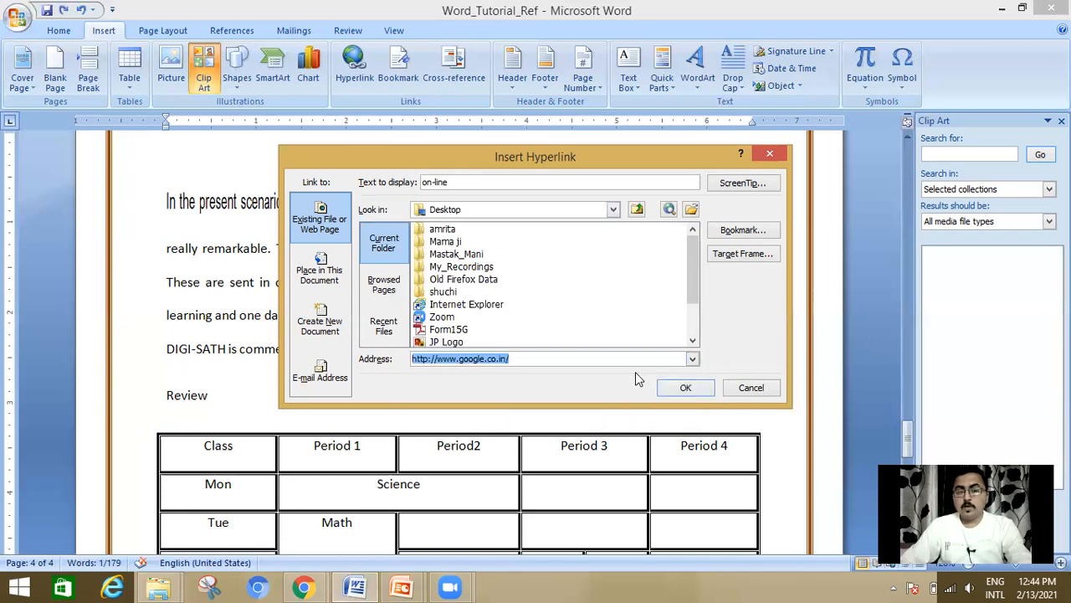
{"action": "left_click", "coordinate": [685, 389]}
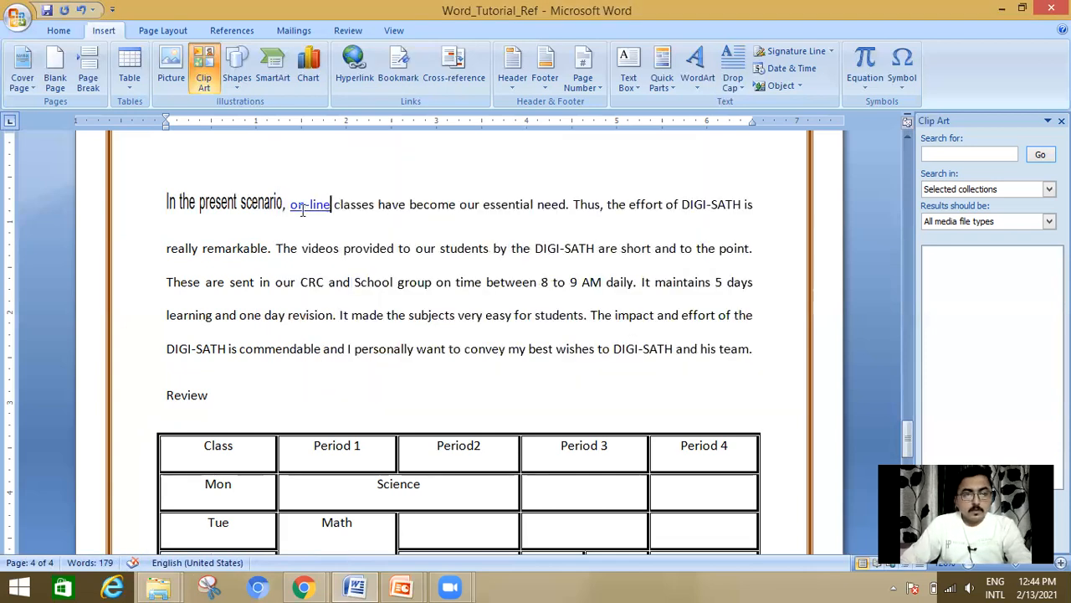
Step: Follow the "on-line" hyperlink to its web page, close that page, and switch back to Word
{"action": "left_click", "coordinate": [371, 248]}
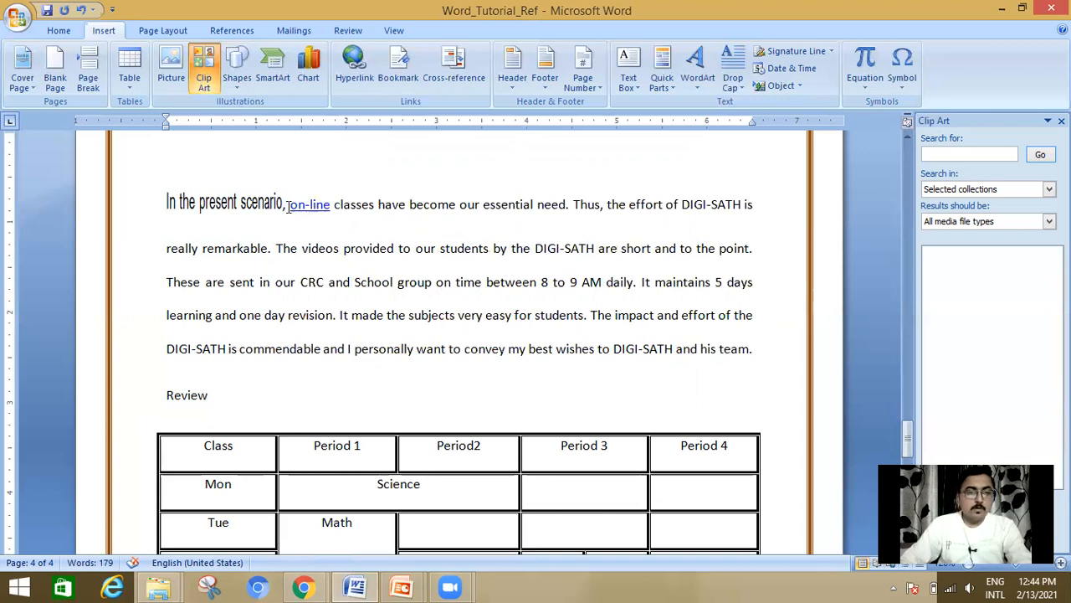
{"action": "left_click", "coordinate": [287, 205]}
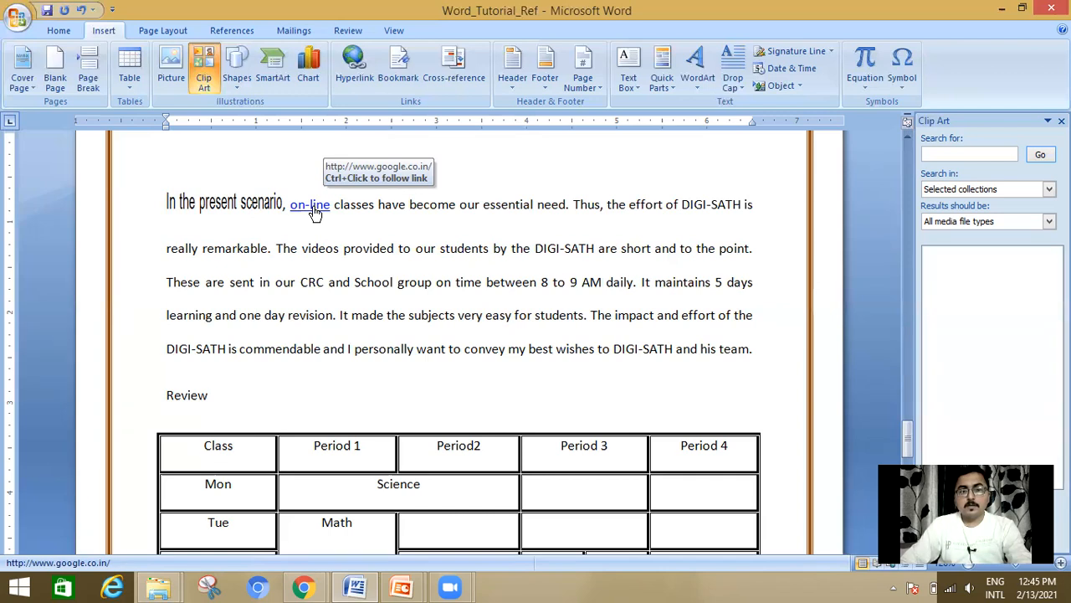
{"action": "left_click", "coordinate": [312, 206]}
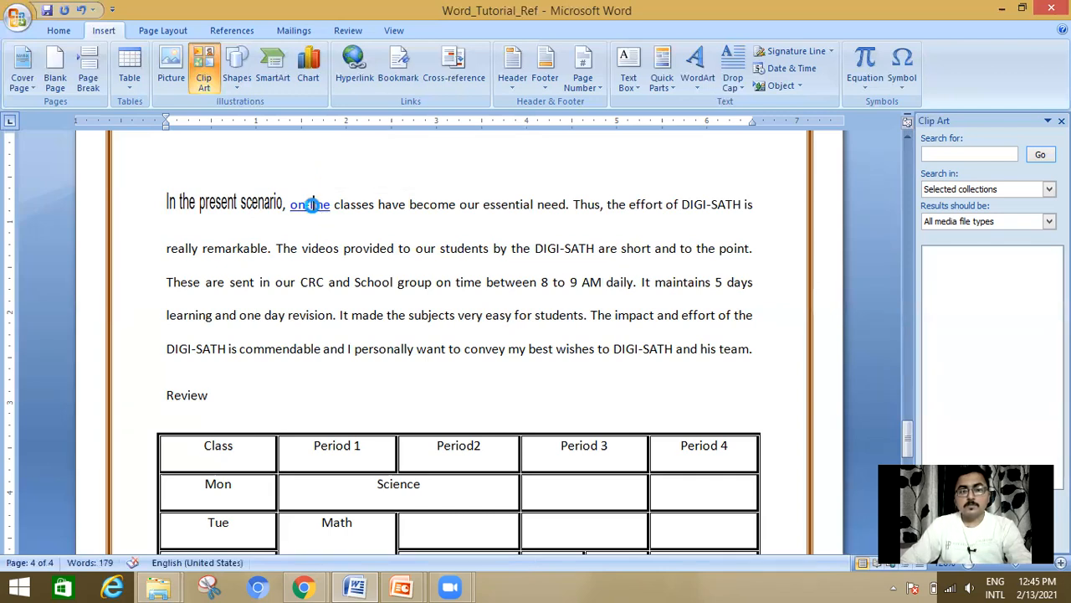
{"action": "left_click", "coordinate": [313, 206], "text": "ctrl"}
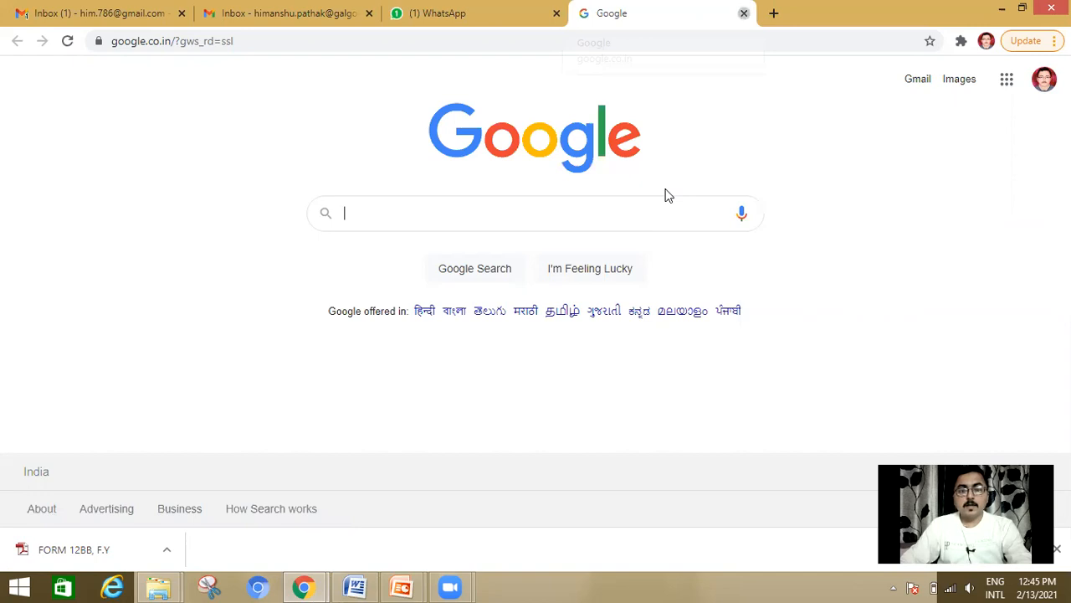
{"action": "key", "text": "ctrl+w"}
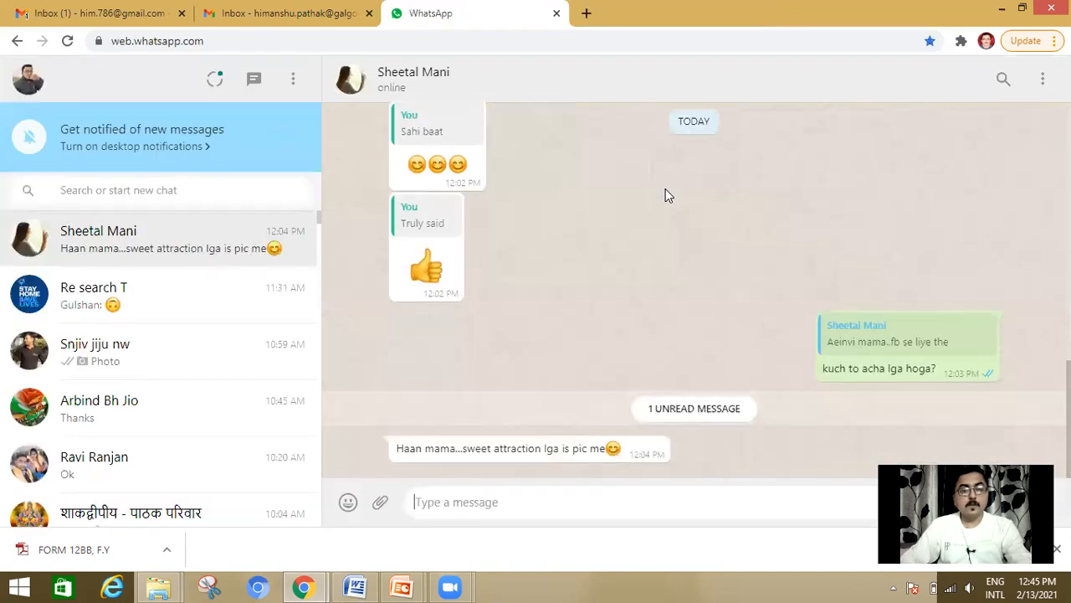
{"action": "key", "text": "alt+Tab"}
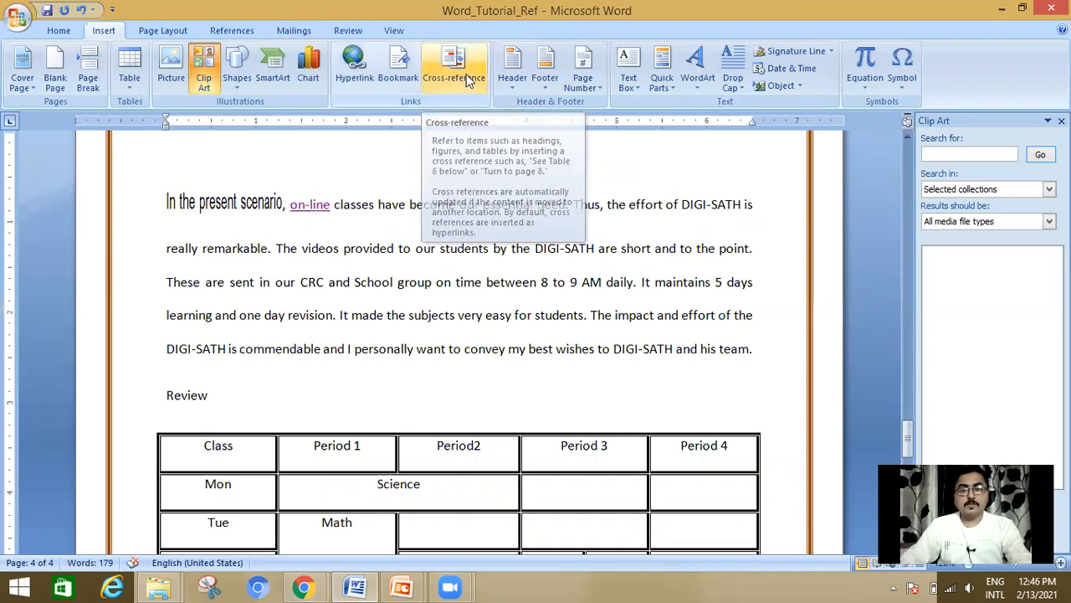
Step: Switch to the PowerPoint slide show, review the cross-reference, hyperlink and WordArt slides, and return to Word
{"action": "key", "text": "alt+Tab"}
{"action": "key", "text": "alt+Tab"}
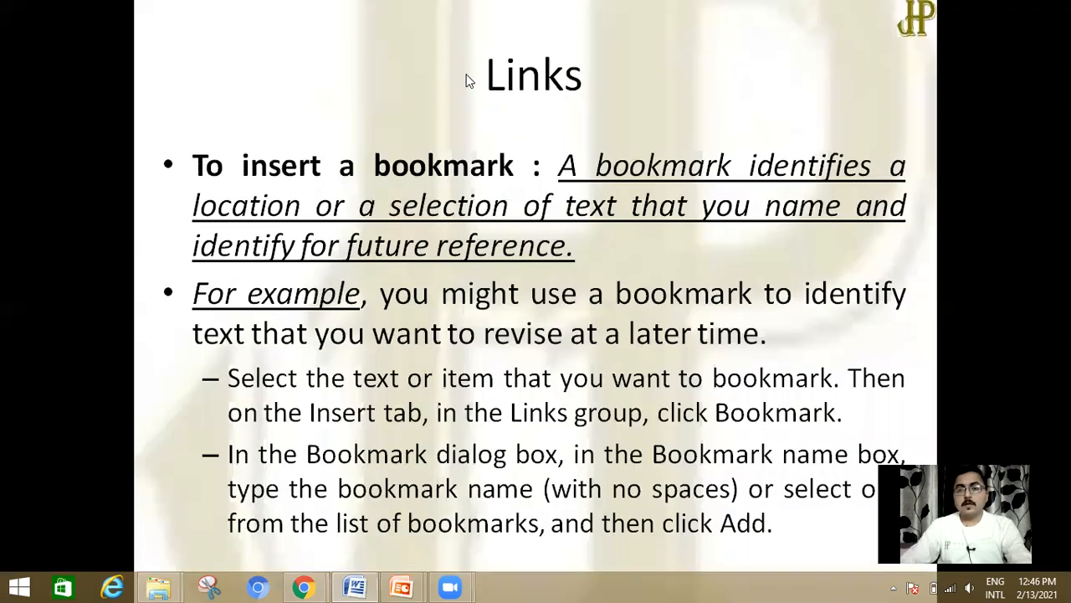
{"action": "left_click", "coordinate": [466, 80]}
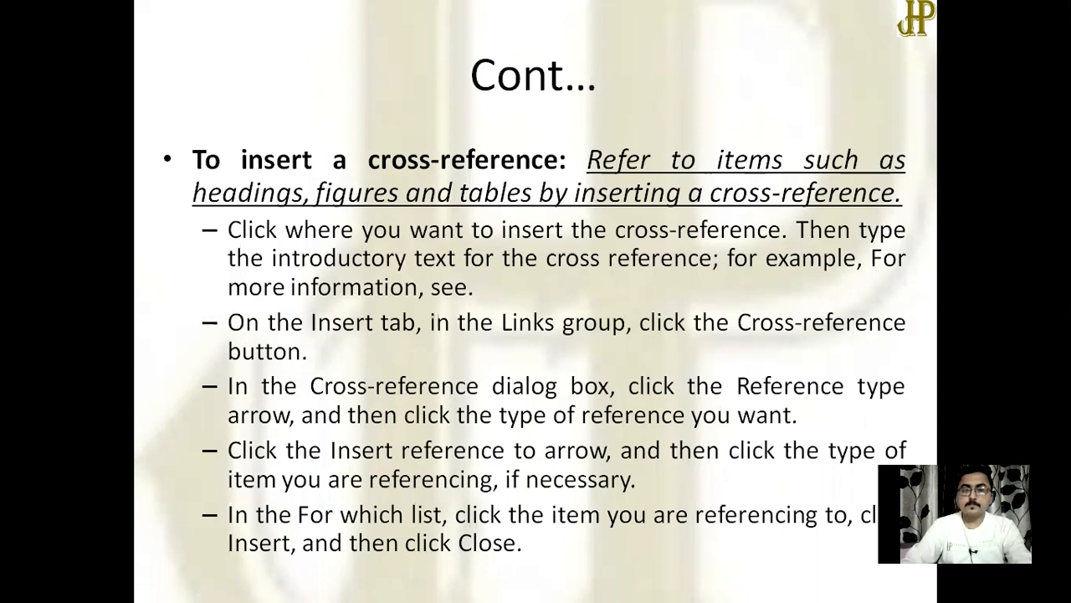
{"action": "key", "text": "Right"}
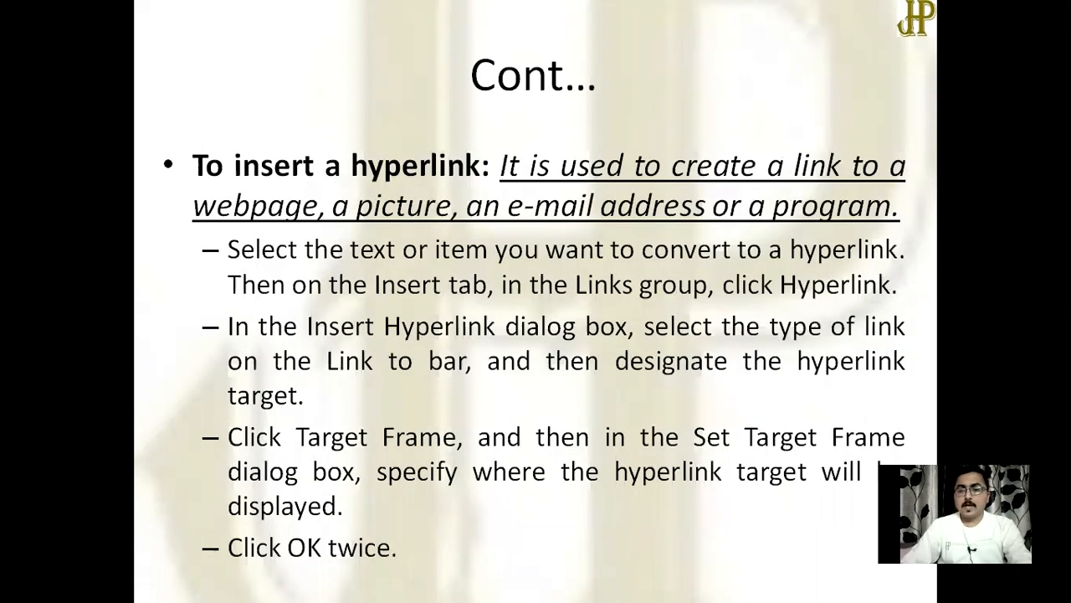
{"action": "key", "text": "Right"}
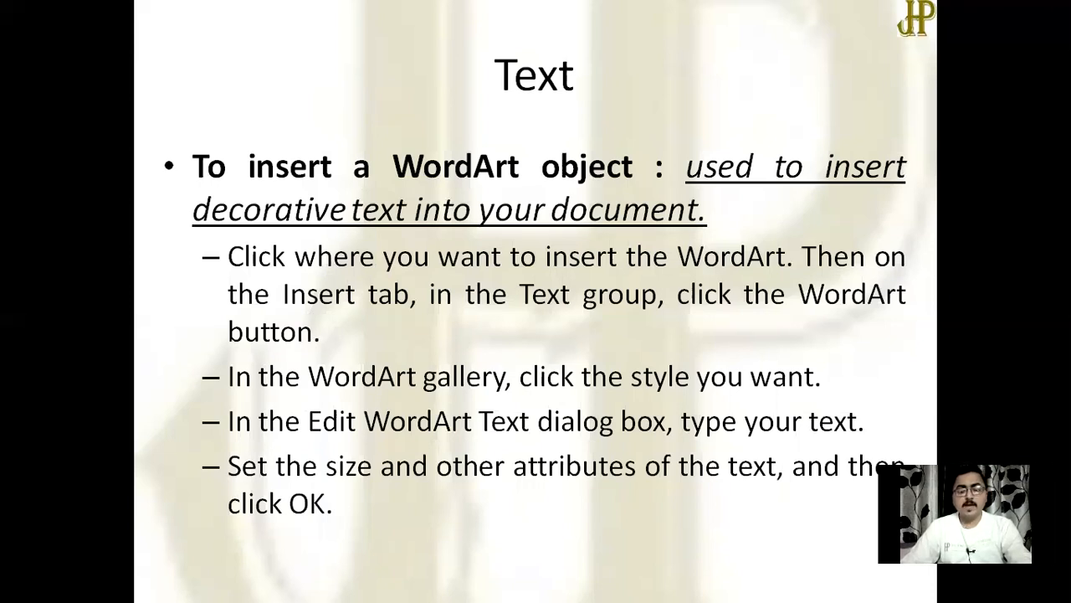
{"action": "key", "text": "alt+Tab"}
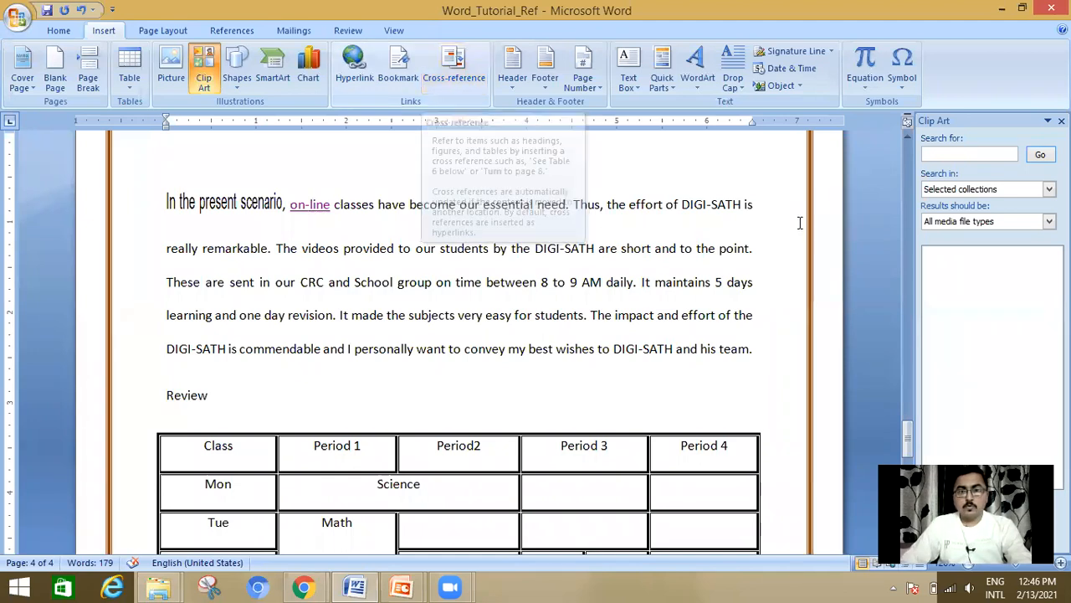
Step: Insert WordArt reading "Hello" below the table in the green style with a pale shadow, and widen it across the page
{"action": "left_click", "coordinate": [313, 204]}
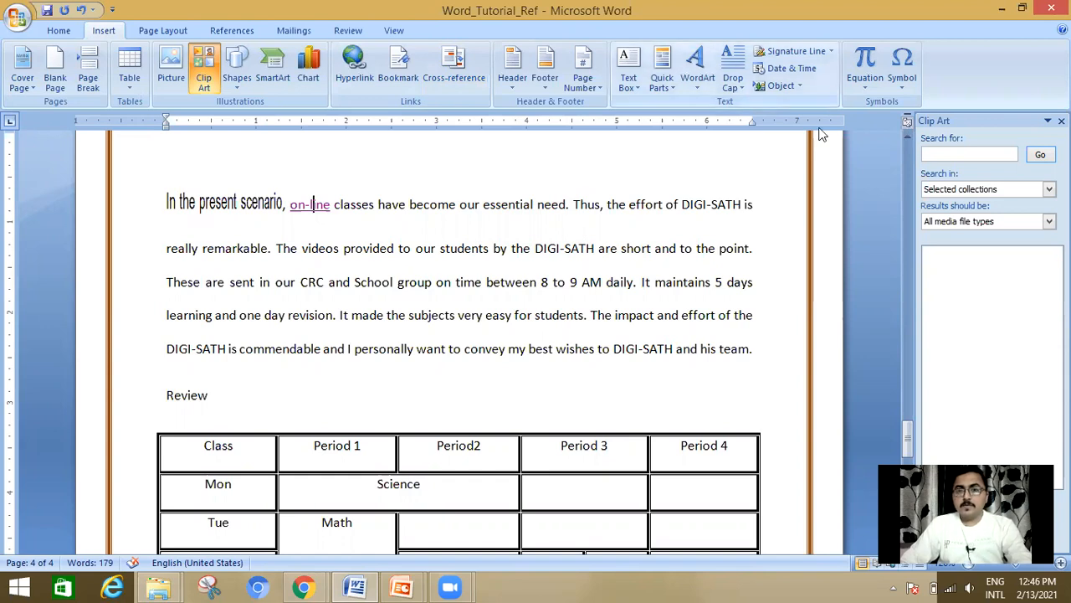
{"action": "scroll", "coordinate": [648, 237], "scroll_direction": "down", "scroll_amount": 2}
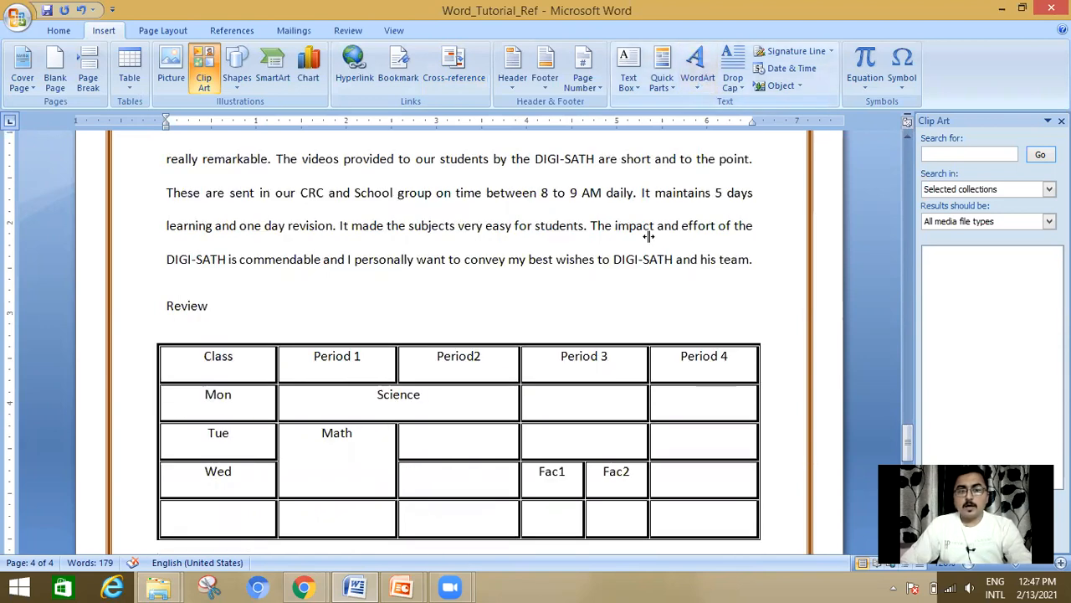
{"action": "scroll", "coordinate": [294, 237], "scroll_direction": "down", "scroll_amount": 5}
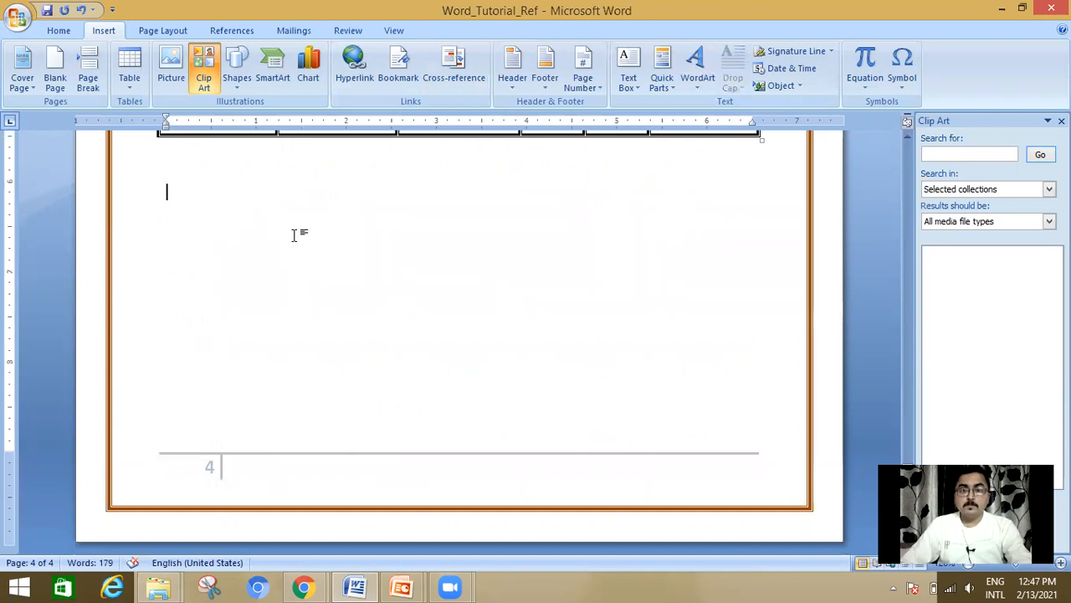
{"action": "left_click", "coordinate": [698, 86]}
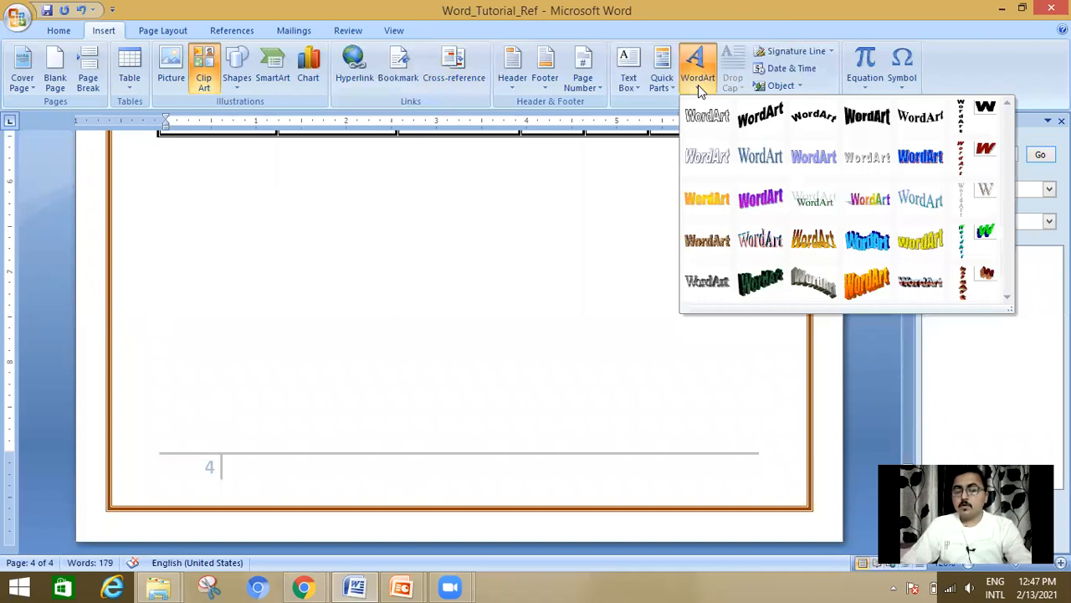
{"action": "left_click", "coordinate": [811, 197]}
{"action": "type", "text": "H"}
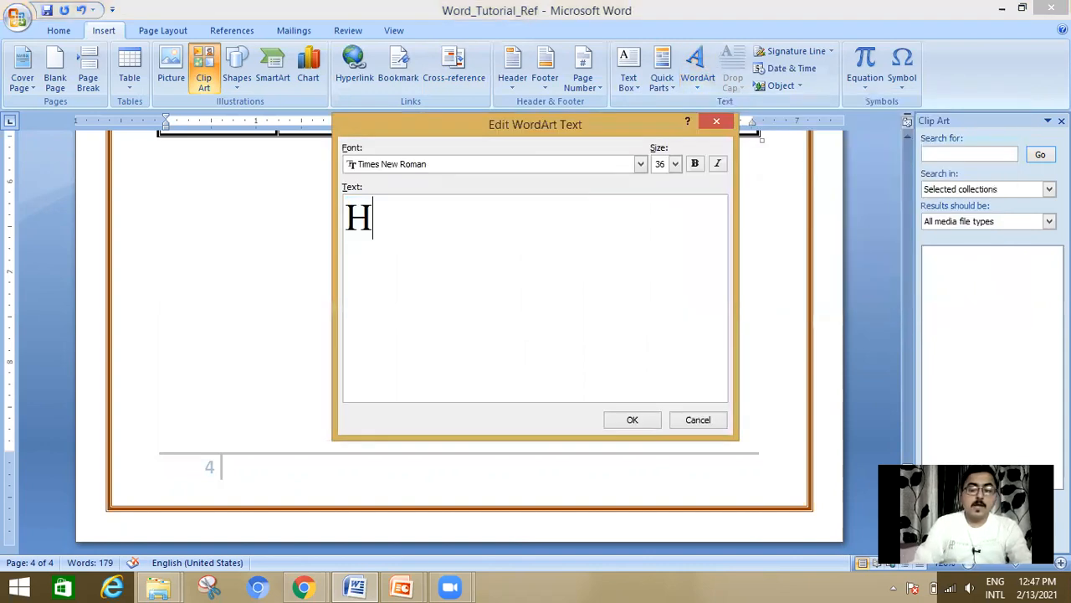
{"action": "type", "text": "ello"}
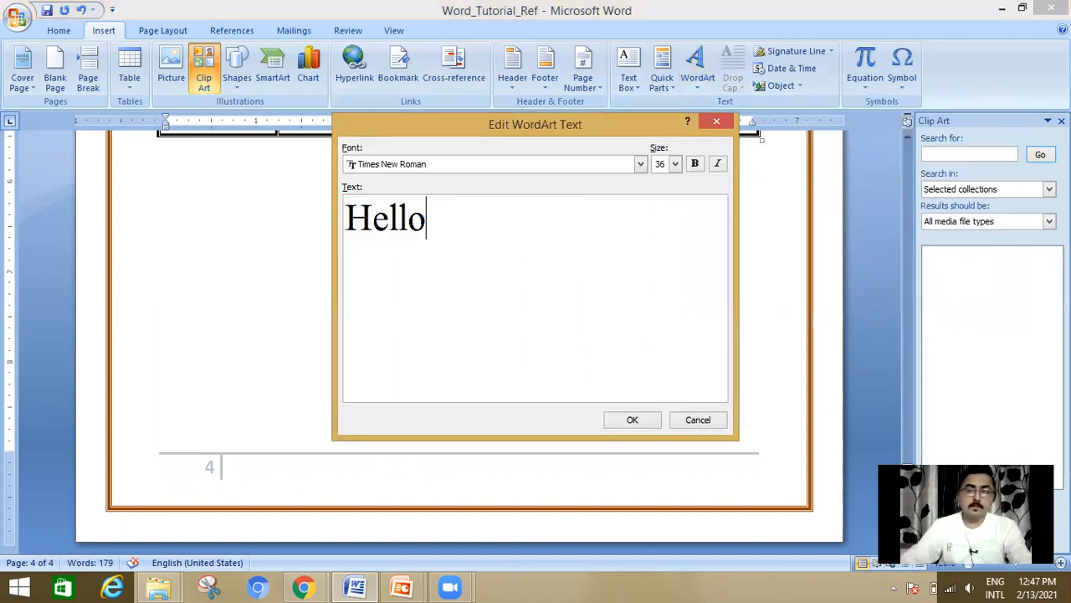
{"action": "left_click", "coordinate": [633, 419]}
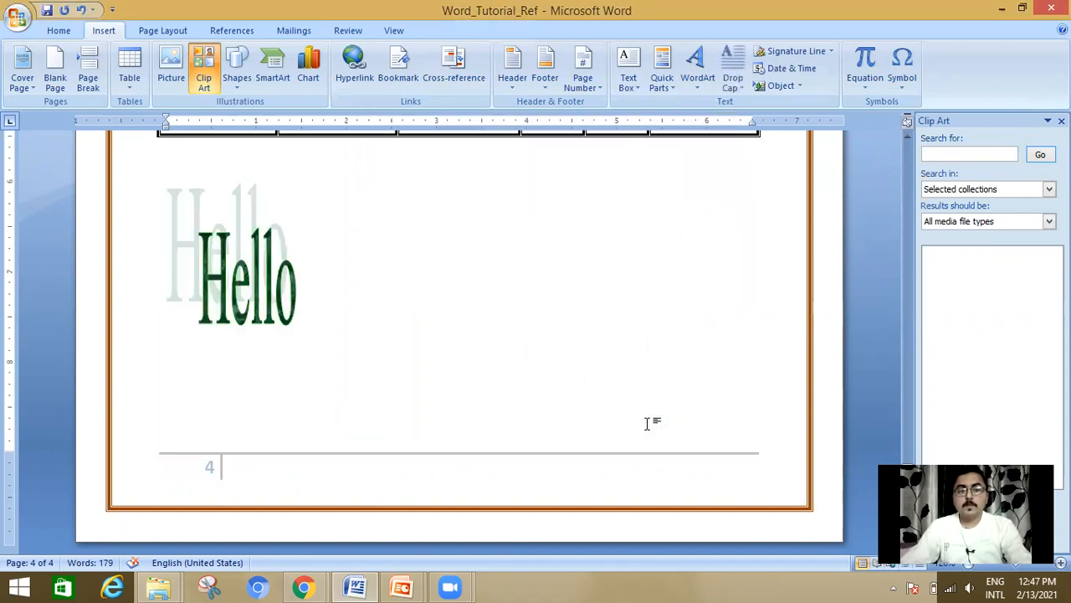
{"action": "left_click", "coordinate": [292, 288]}
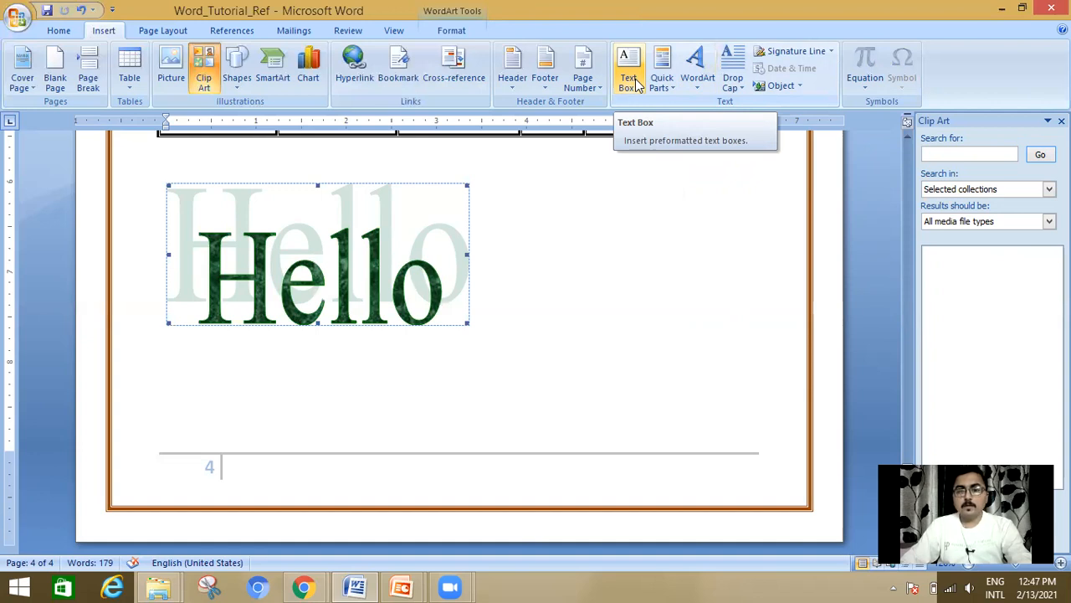
Step: Add a new line below the WordArt and insert a Simple Text Box reading "Hi....i am" followed by the presenter's first name
{"action": "left_click", "coordinate": [683, 312]}
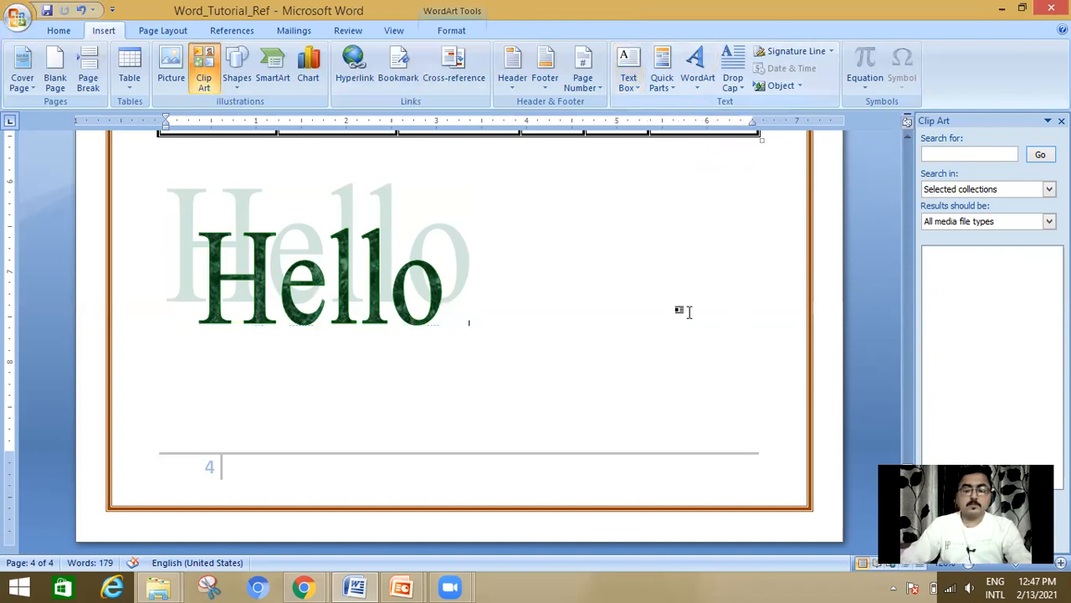
{"action": "key", "text": "Return"}
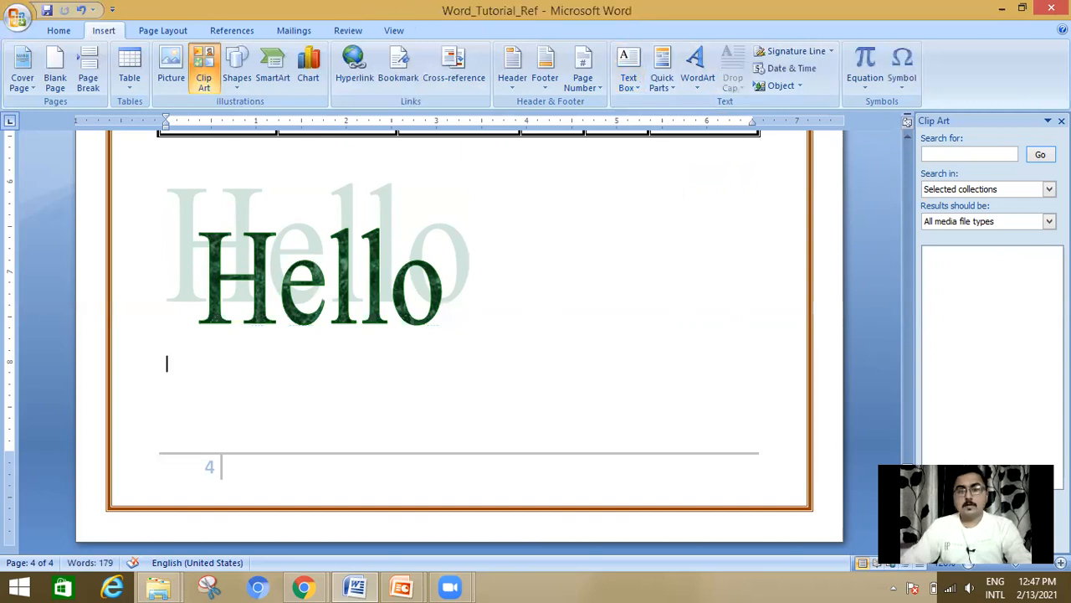
{"action": "left_click", "coordinate": [635, 80]}
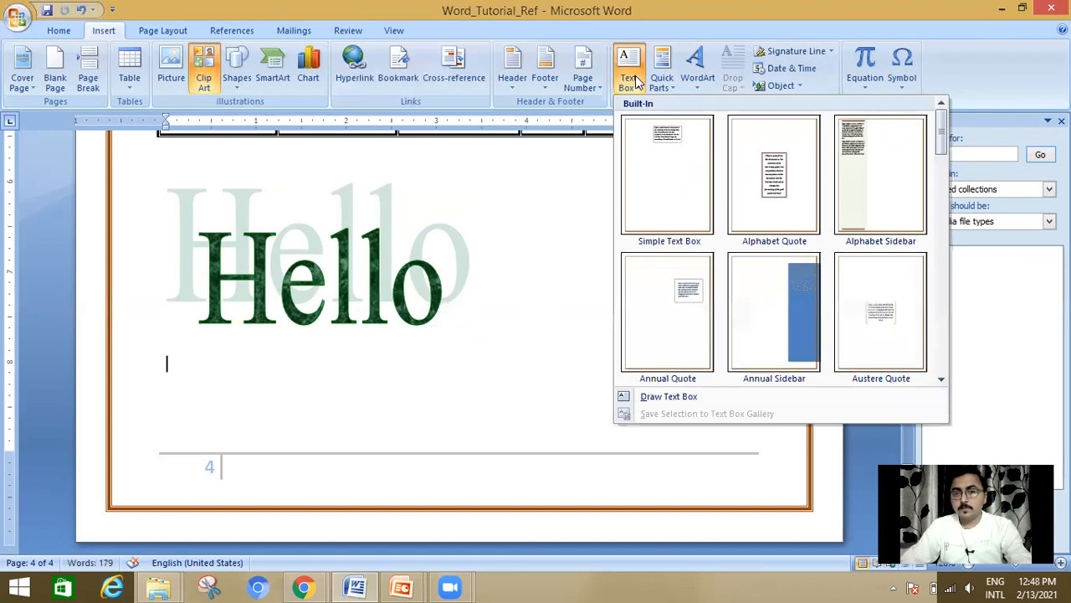
{"action": "left_click", "coordinate": [682, 151]}
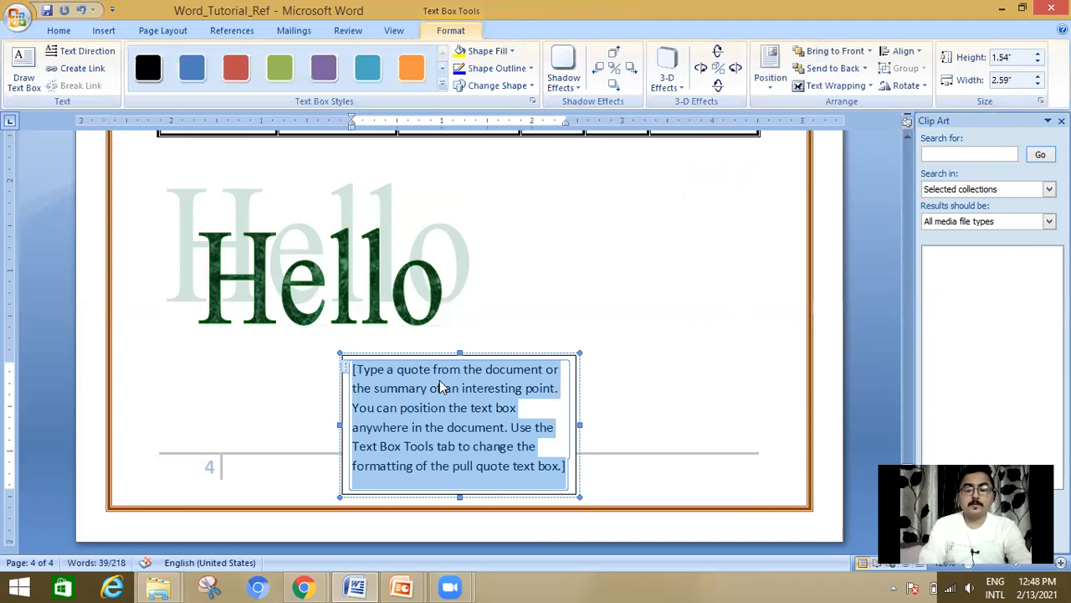
{"action": "type", "text": "Hi"}
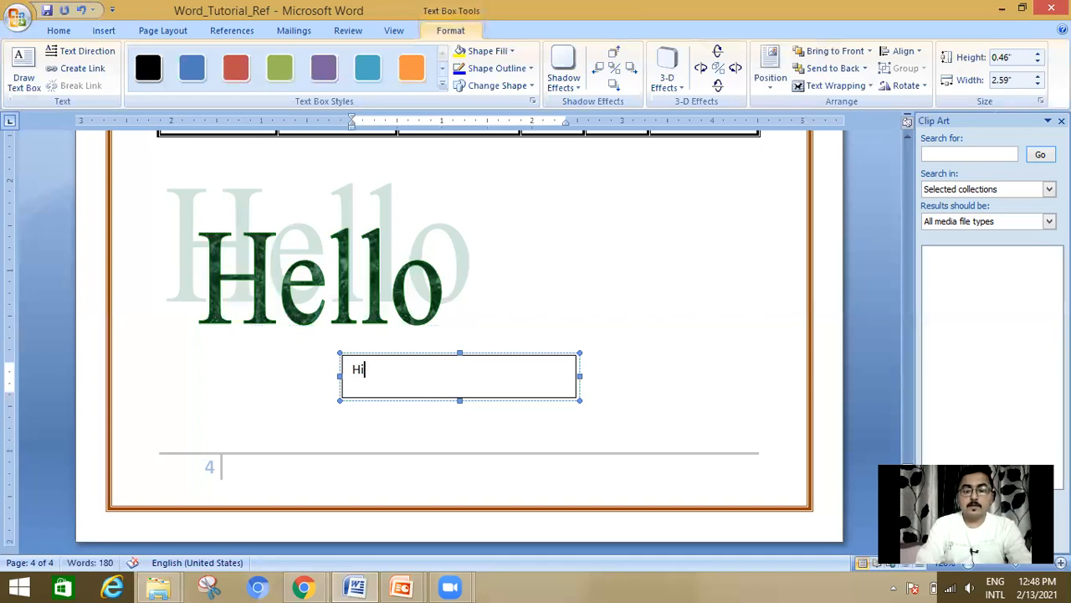
{"action": "type", "text": "....i am"}
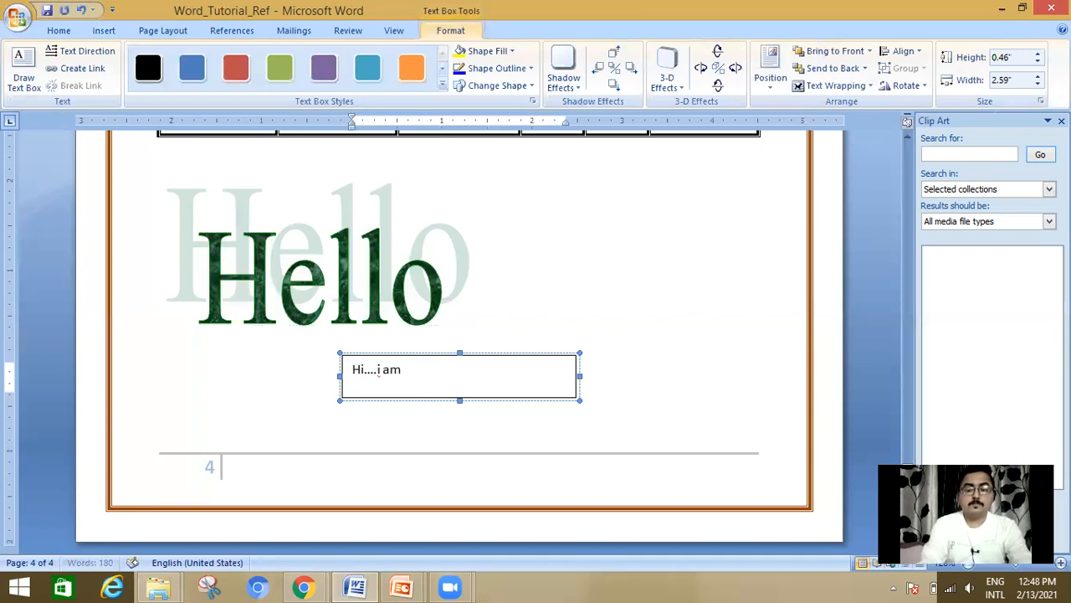
{"action": "type", "text": " Himanshu"}
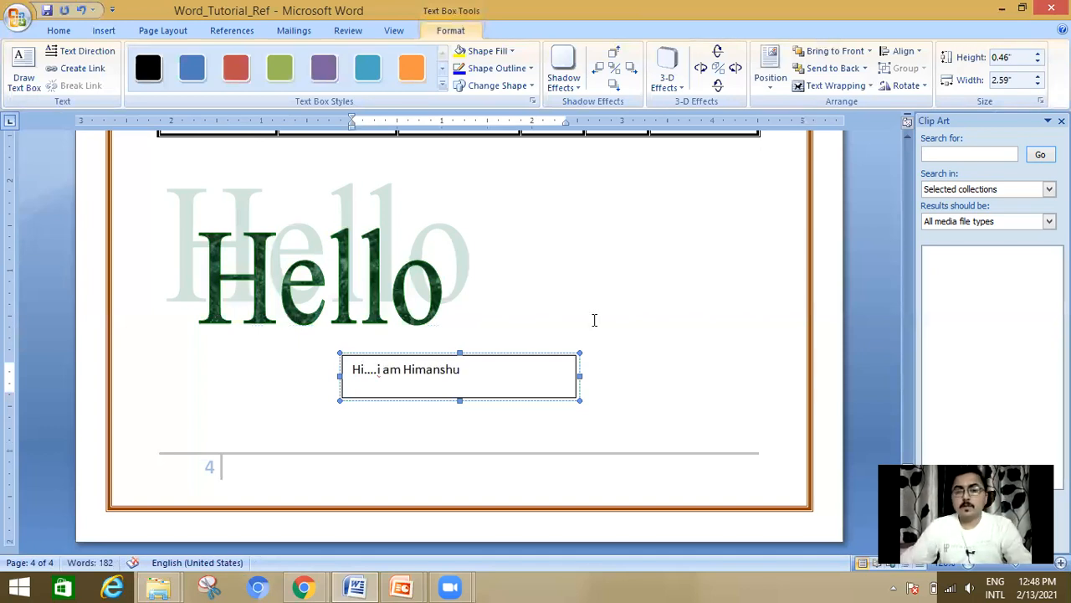
{"action": "left_click", "coordinate": [628, 319]}
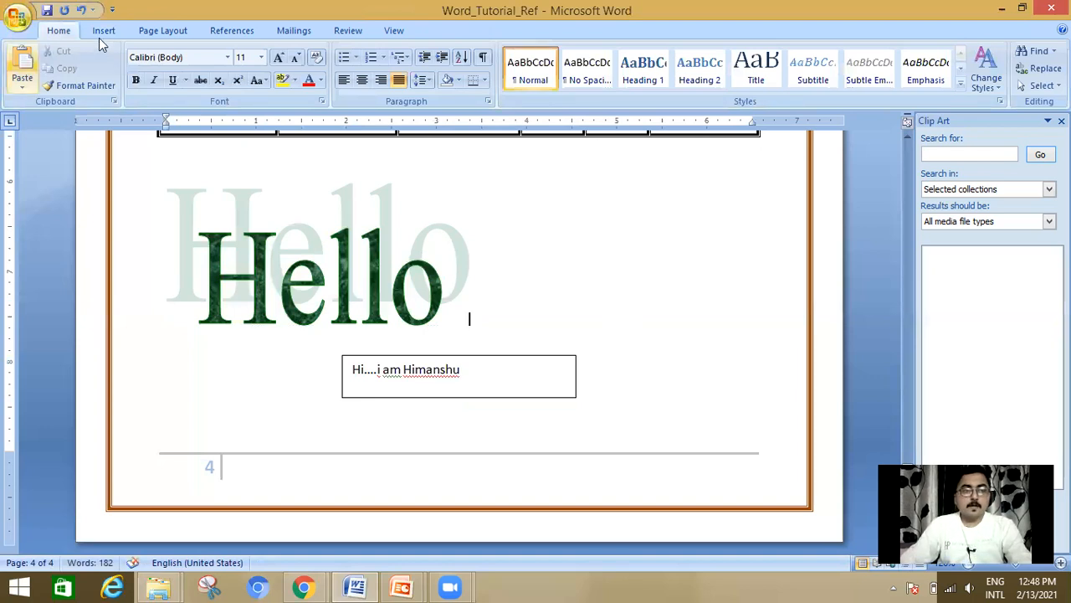
Step: Switch to the PowerPoint slide show and advance to the slide on applying a drop cap
{"action": "key", "text": "alt+Tab"}
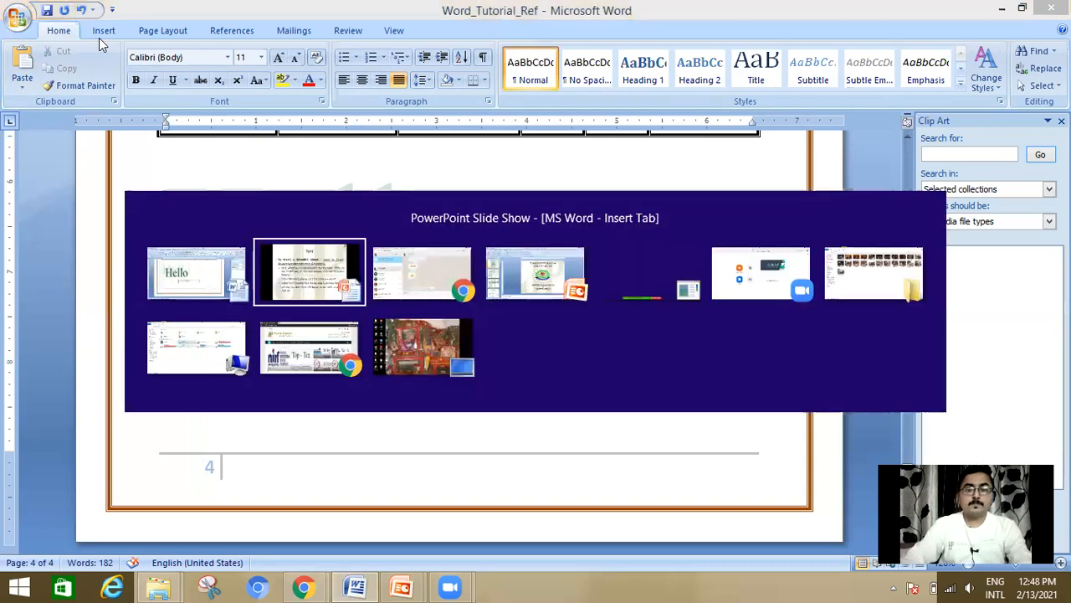
{"action": "key", "text": "Right"}
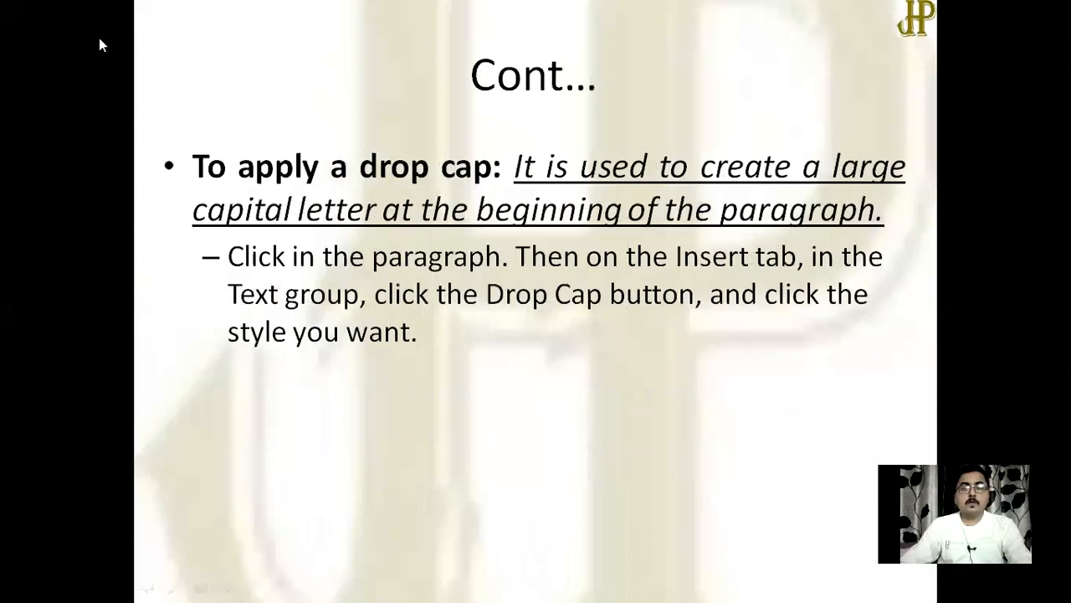